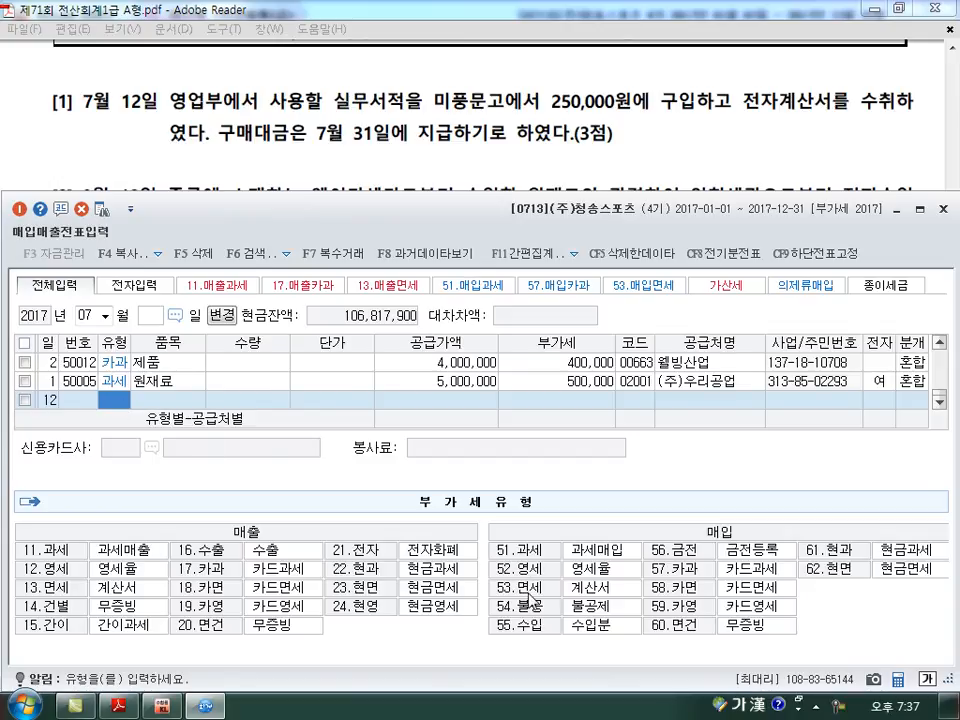
Fill in the 7월 12일 purchase line as type 53 (면세), item 실무서적, supply value 250,000
{"action": "type", "text": "53"}
{"action": "key", "text": "Return"}
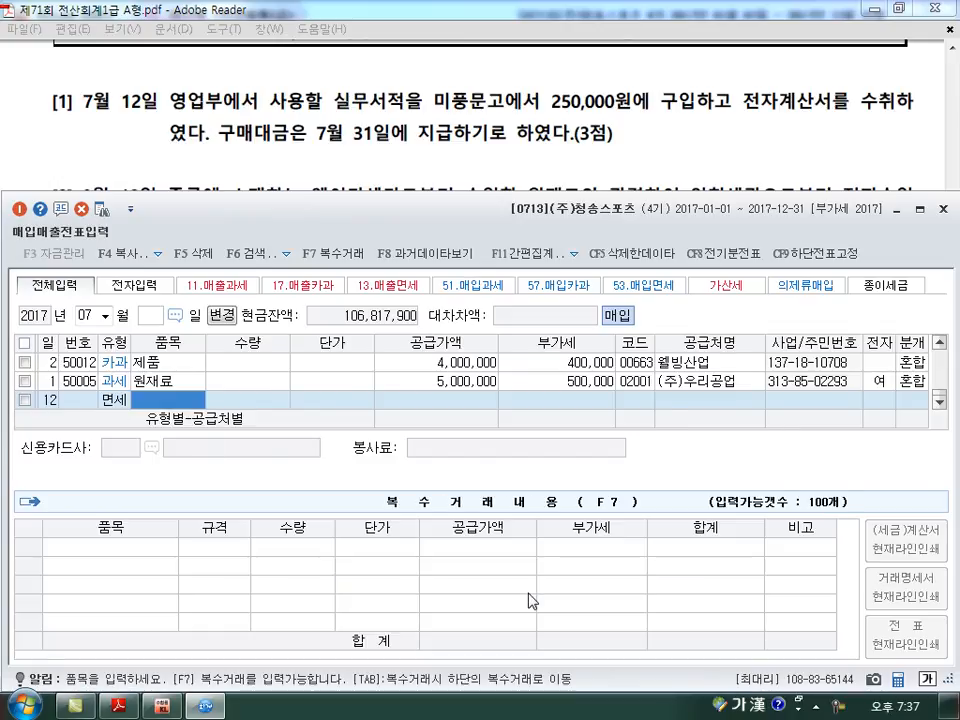
{"action": "type", "text": "ㅅ"}
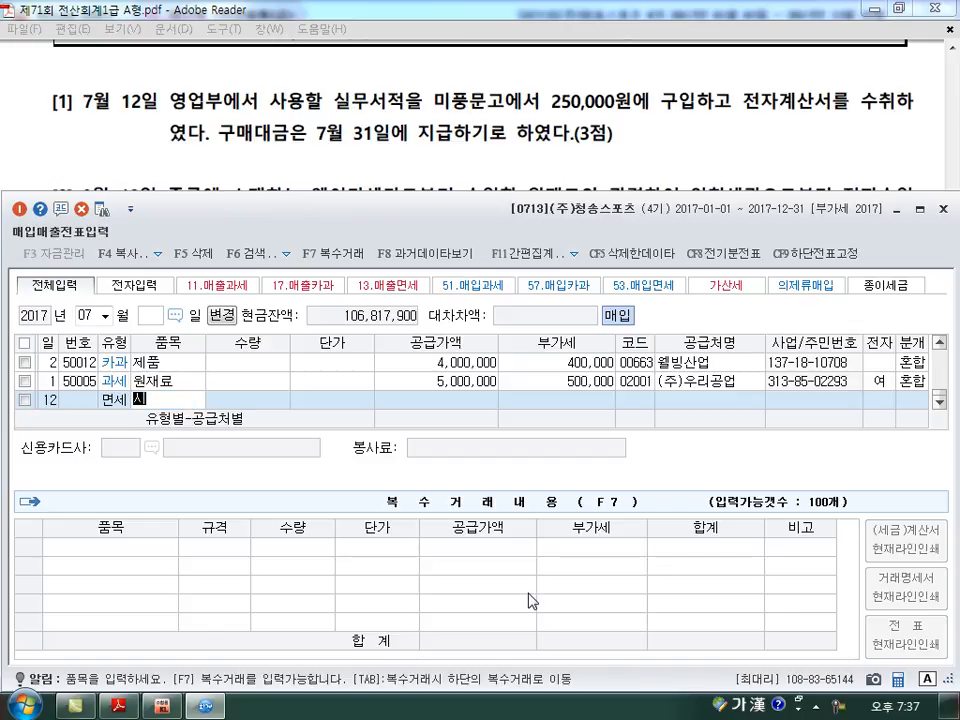
{"action": "type", "text": "무서적"}
{"action": "key", "text": "Return"}
{"action": "key", "text": "Return"}
{"action": "type", "text": "2500000"}
{"action": "key", "text": "Return"}
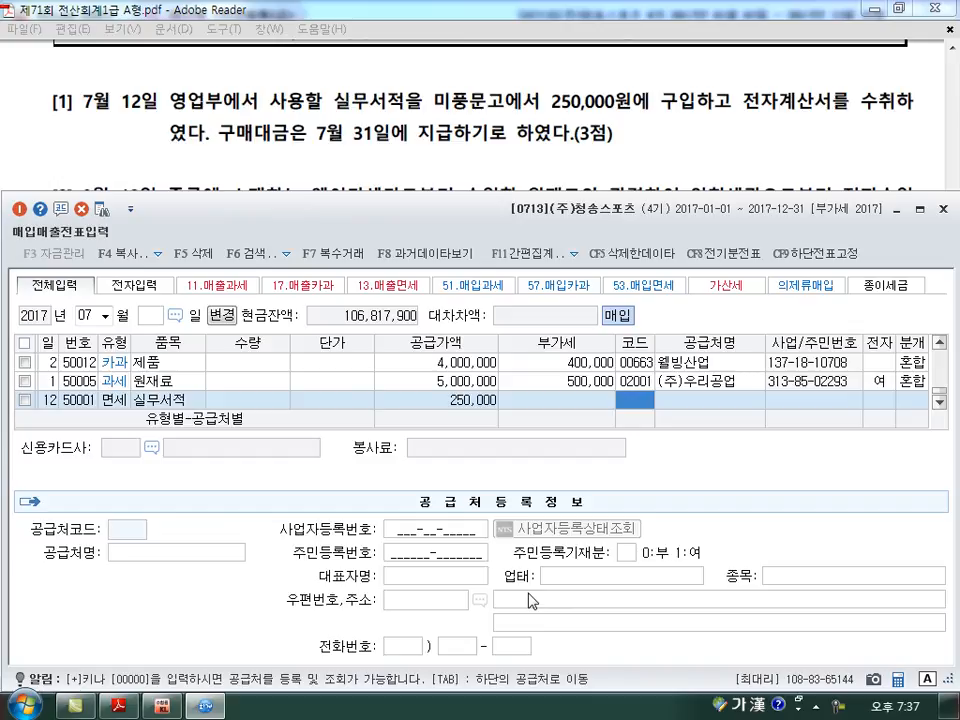
Set the 7월 12일 line's supplier to 미풍문고, mark it as electronic (여), and choose the mixed (혼합) journal type
{"action": "type", "text": "미풍"}
{"action": "key", "text": "Return"}
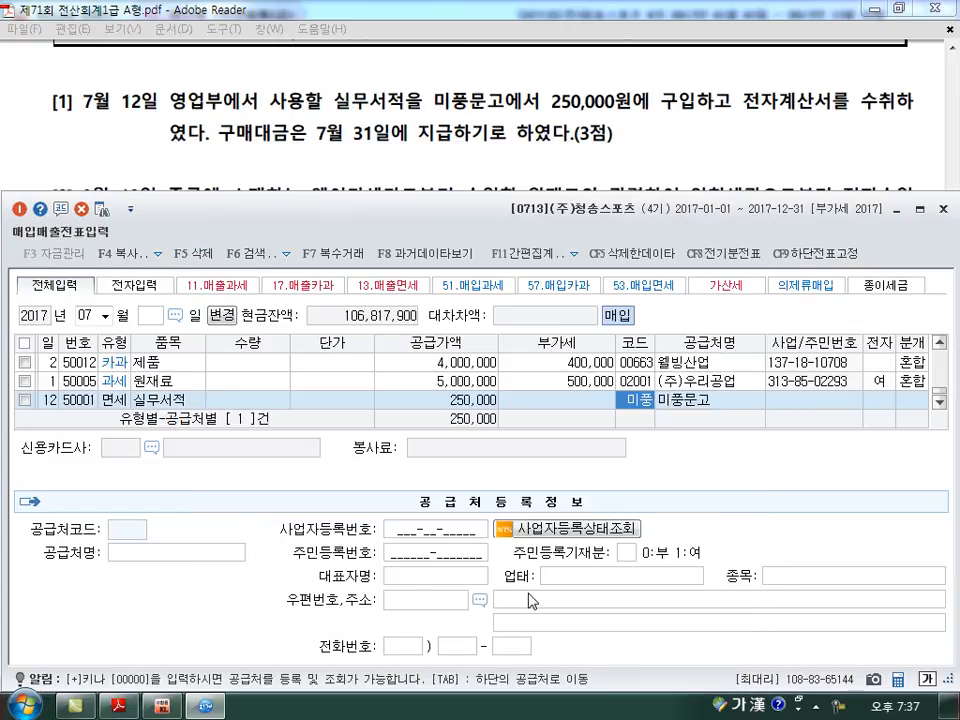
{"action": "key", "text": "Return"}
{"action": "type", "text": "1"}
{"action": "key", "text": "Return"}
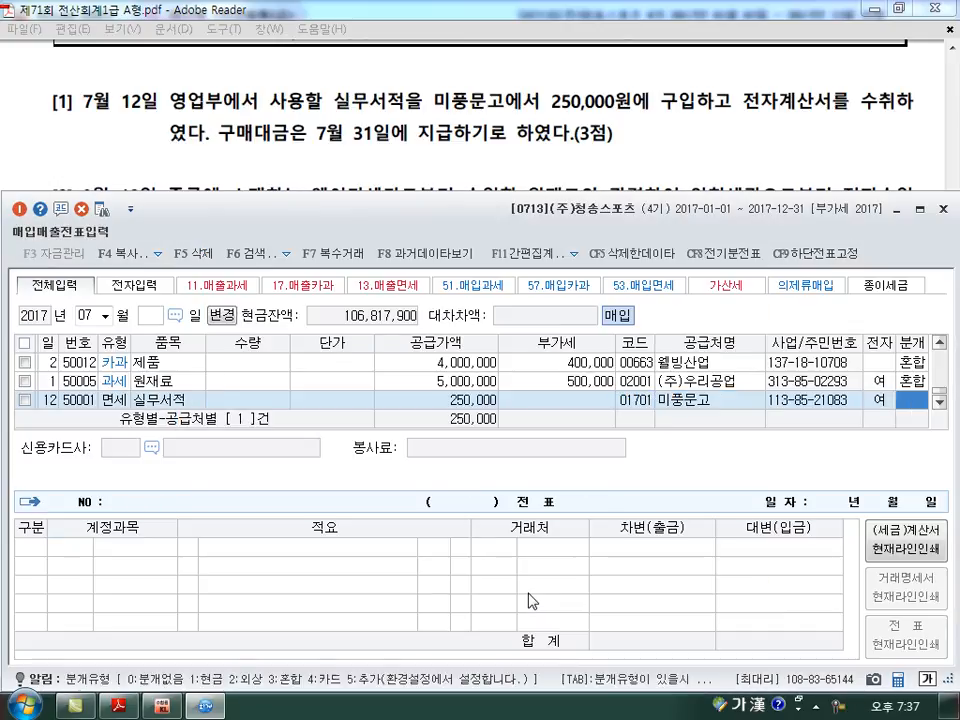
{"action": "type", "text": "3"}
{"action": "key", "text": "Return"}
{"action": "key", "text": "Return"}
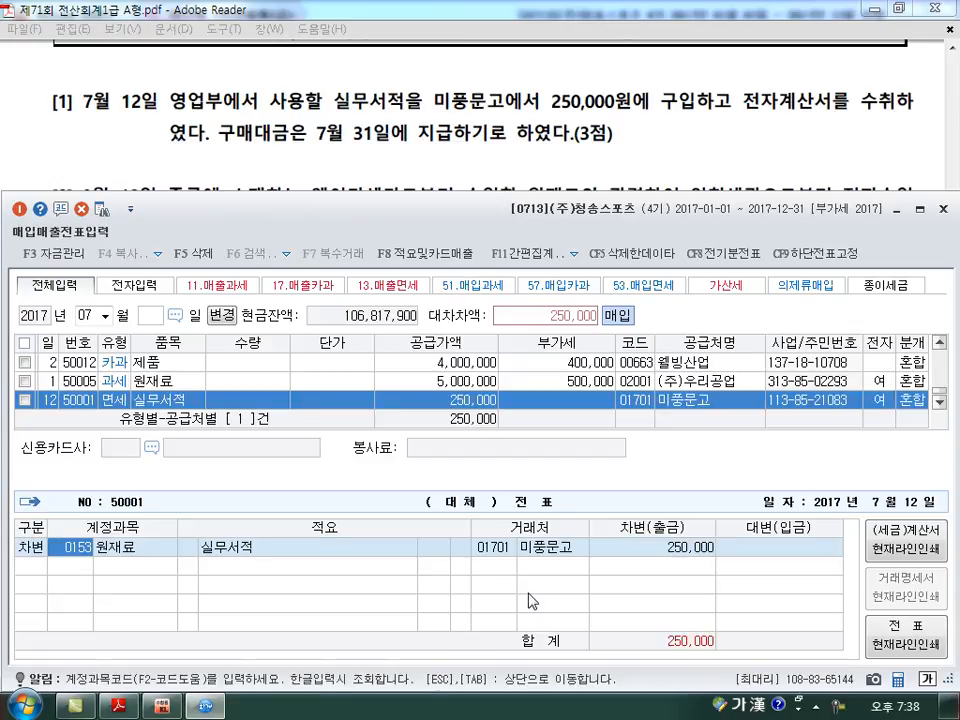
Complete the 실무서적 journal with 0826 도서인쇄비 as debit and 0253 미지급금 as credit, each 250,000
{"action": "type", "text": "826"}
{"action": "key", "text": "Return"}
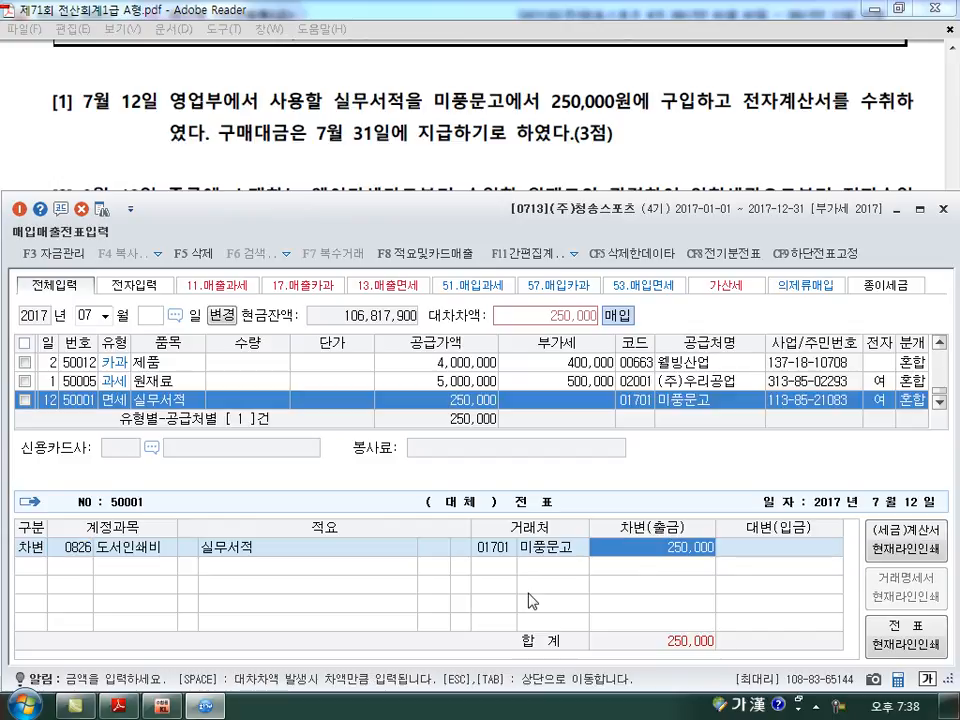
{"action": "key", "text": "Return"}
{"action": "type", "text": "4253"}
{"action": "key", "text": "Return"}
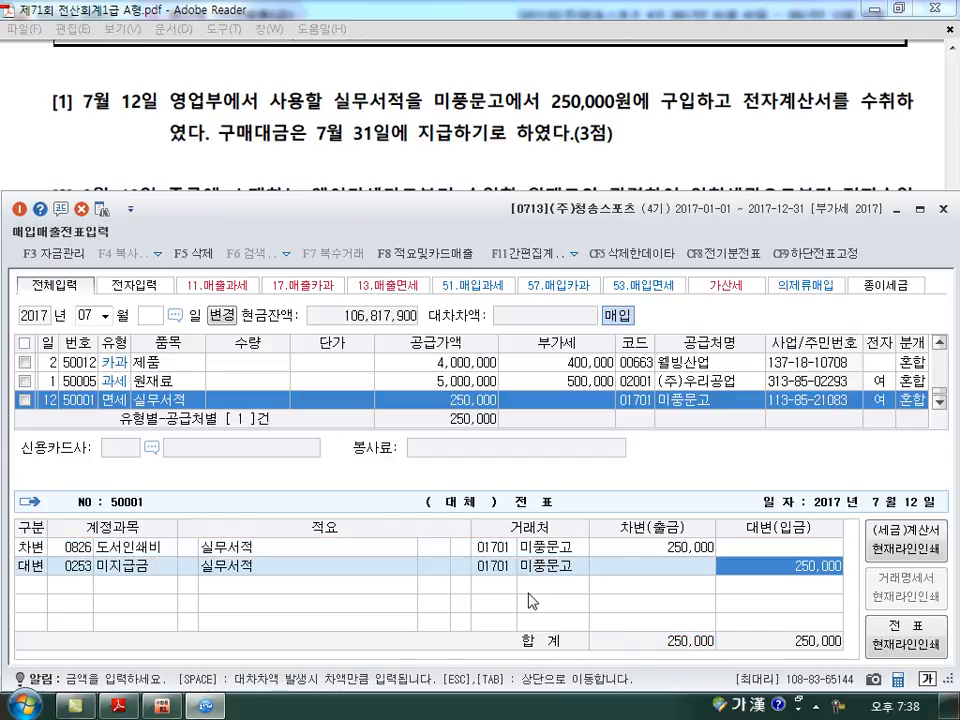
{"action": "key", "text": "Return"}
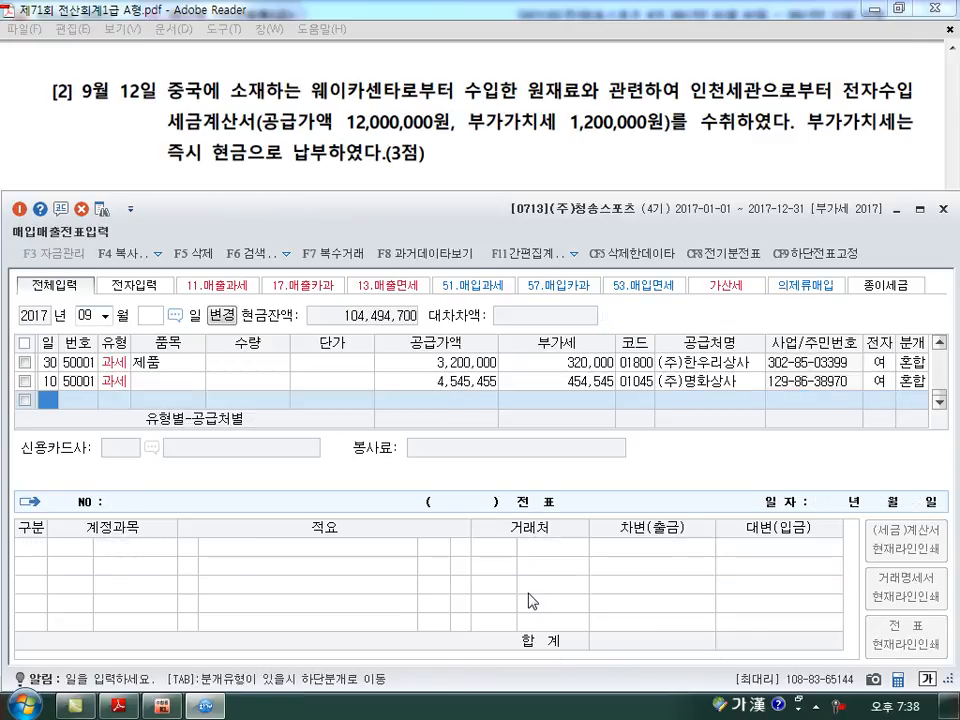
Add a 9월 12일 line of type 55 (수입), item 원재료, supply value 12,000,000 and VAT 1,200,000
{"action": "key", "text": "Return"}
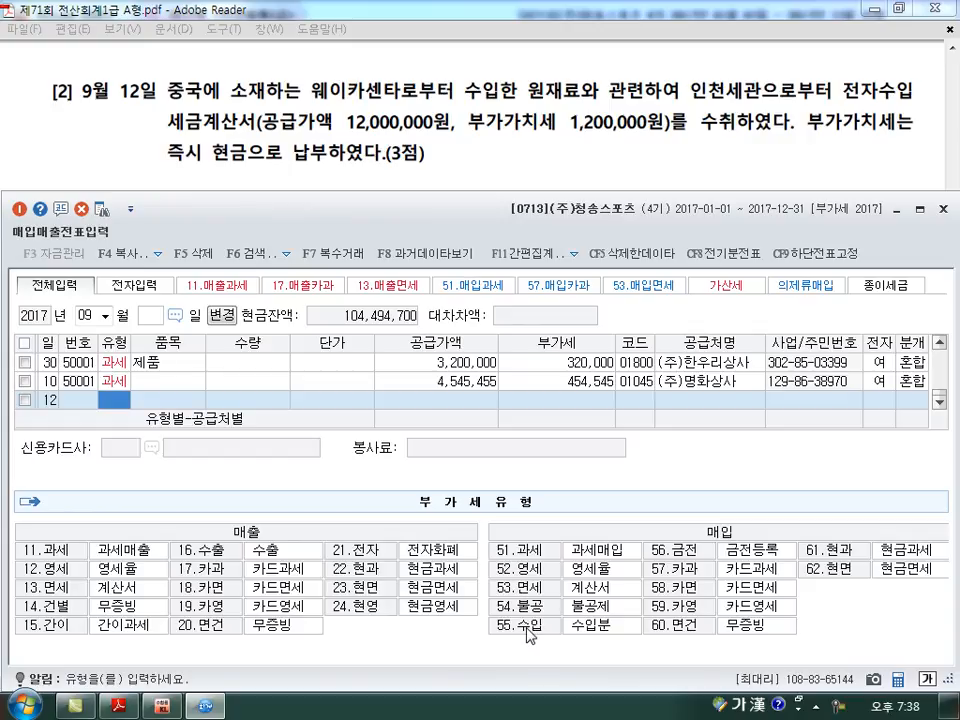
{"action": "left_click", "coordinate": [529, 628]}
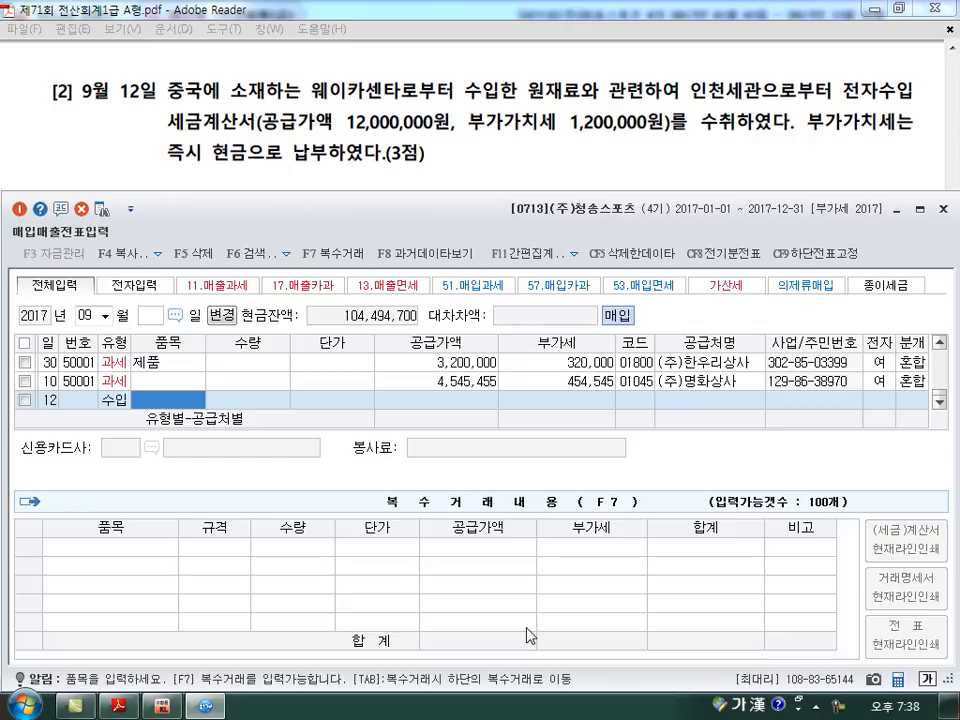
{"action": "type", "text": "원재료"}
{"action": "key", "text": "Return"}
{"action": "type", "text": "12000000"}
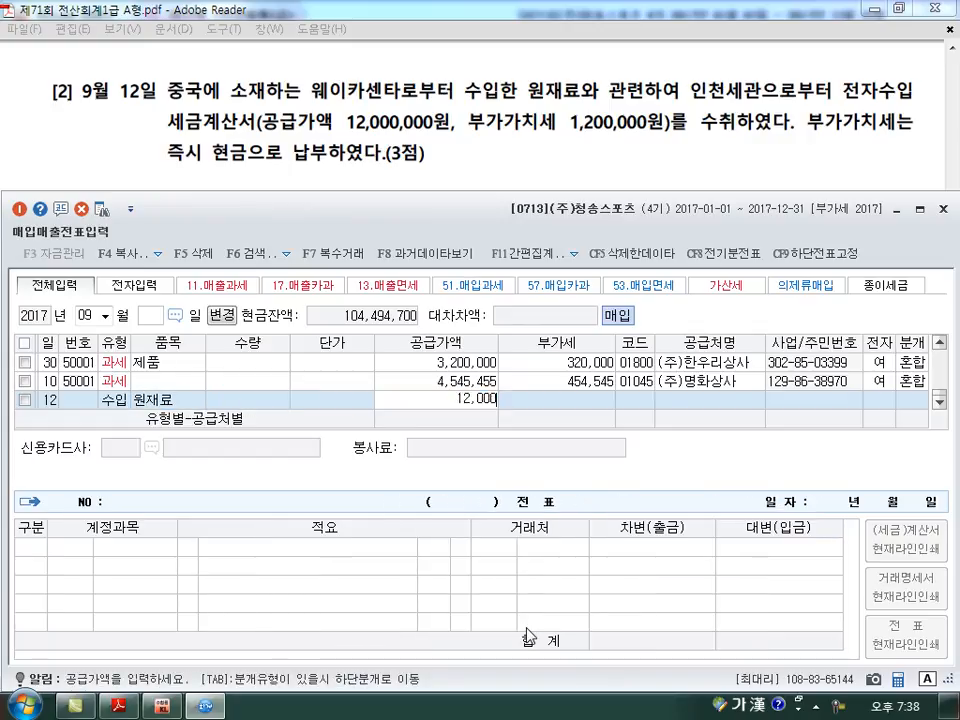
{"action": "key", "text": "Return"}
{"action": "key", "text": "Return"}
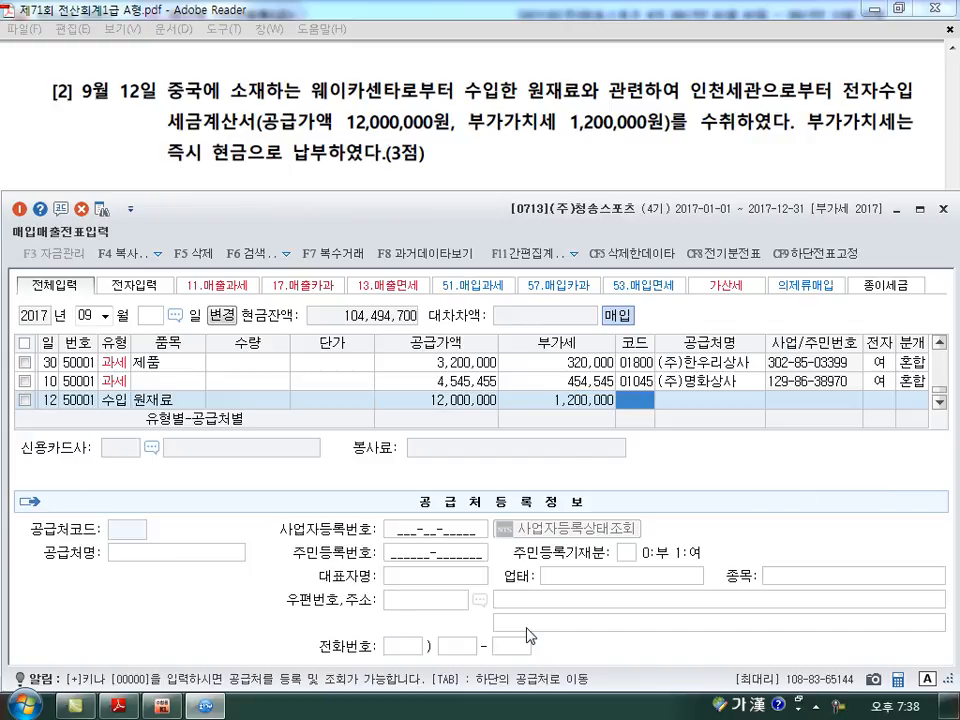
Look up 인천, assign 인천세관 as the supplier of the 9월 12일 line, and mark the invoice as electronic (여)
{"action": "type", "text": "인천"}
{"action": "key", "text": "Return"}
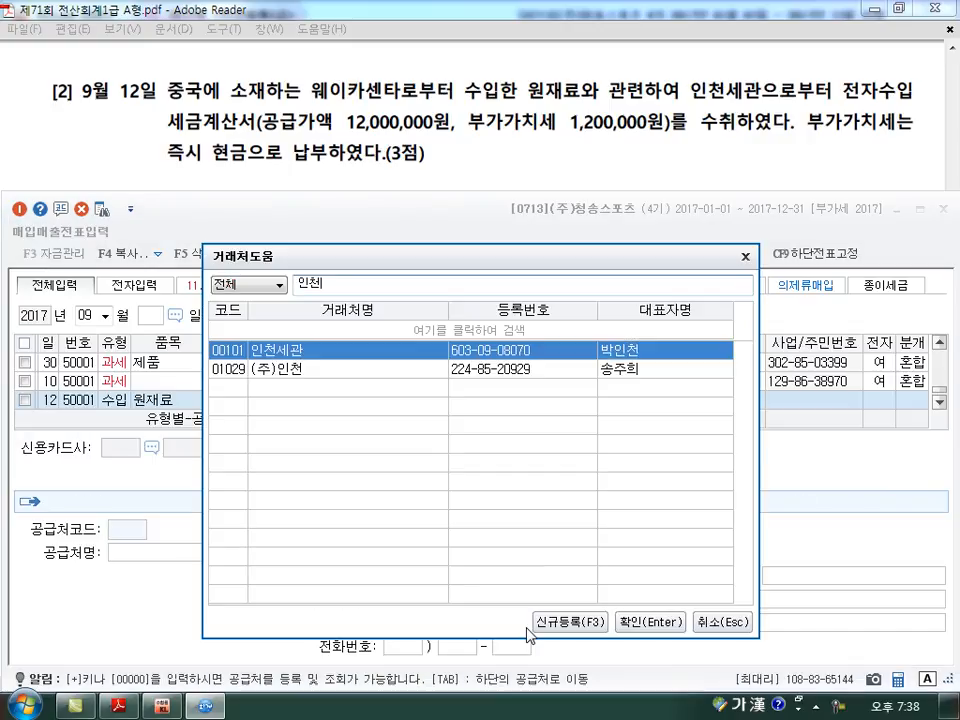
{"action": "key", "text": "Return"}
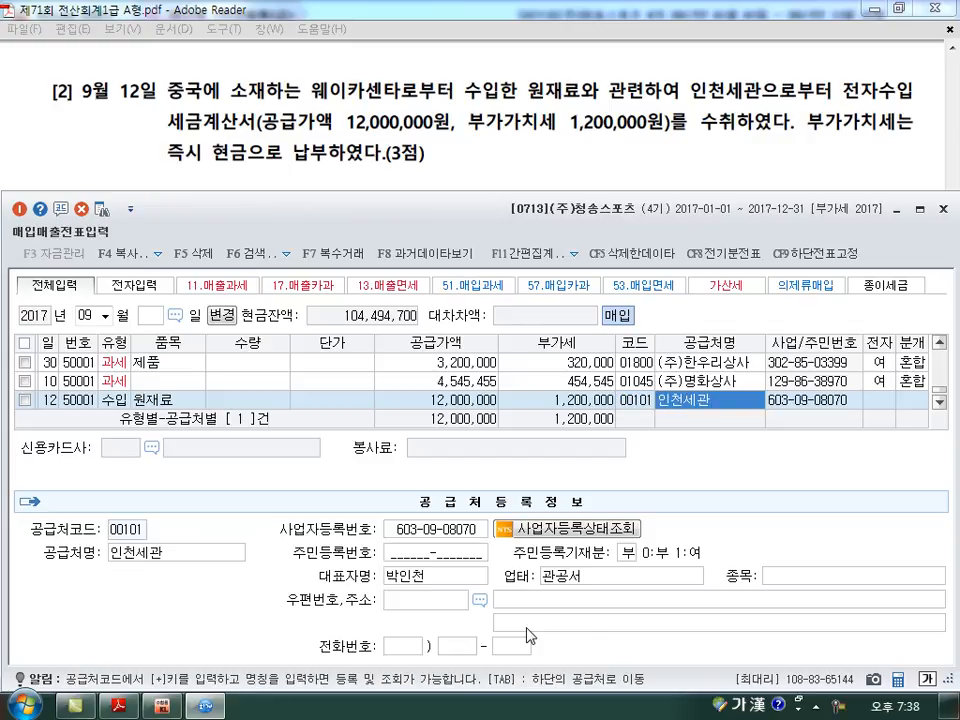
{"action": "key", "text": "Return"}
{"action": "type", "text": "1"}
{"action": "key", "text": "Return"}
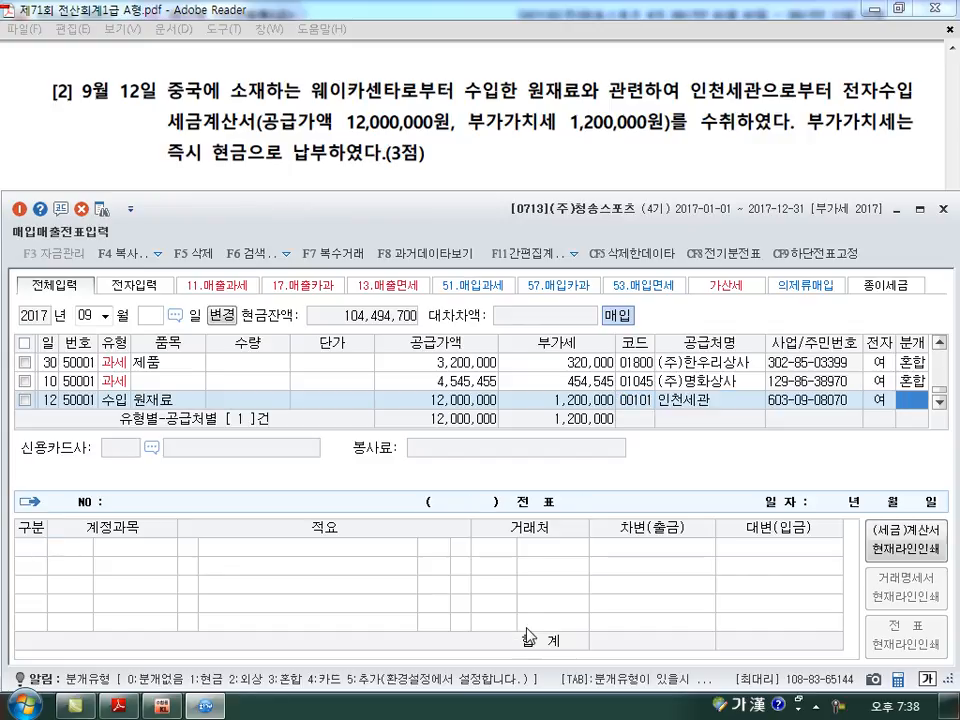
Journalize the 9월 12일 원재료 line as cash (현금) and save the entry
{"action": "type", "text": "1"}
{"action": "key", "text": "Return"}
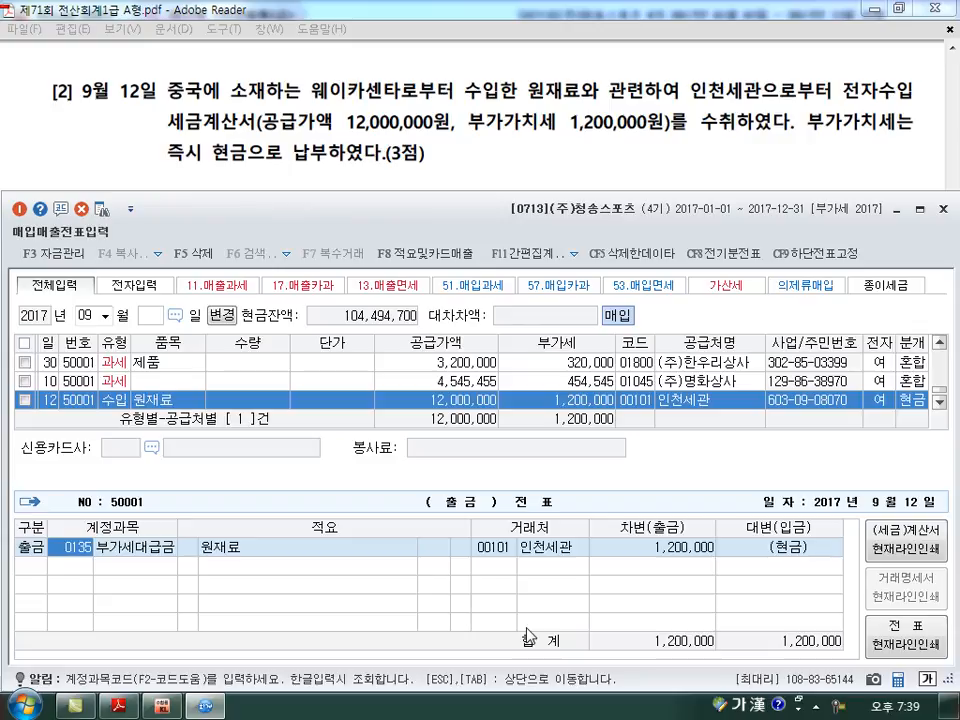
{"action": "key", "text": "Escape"}
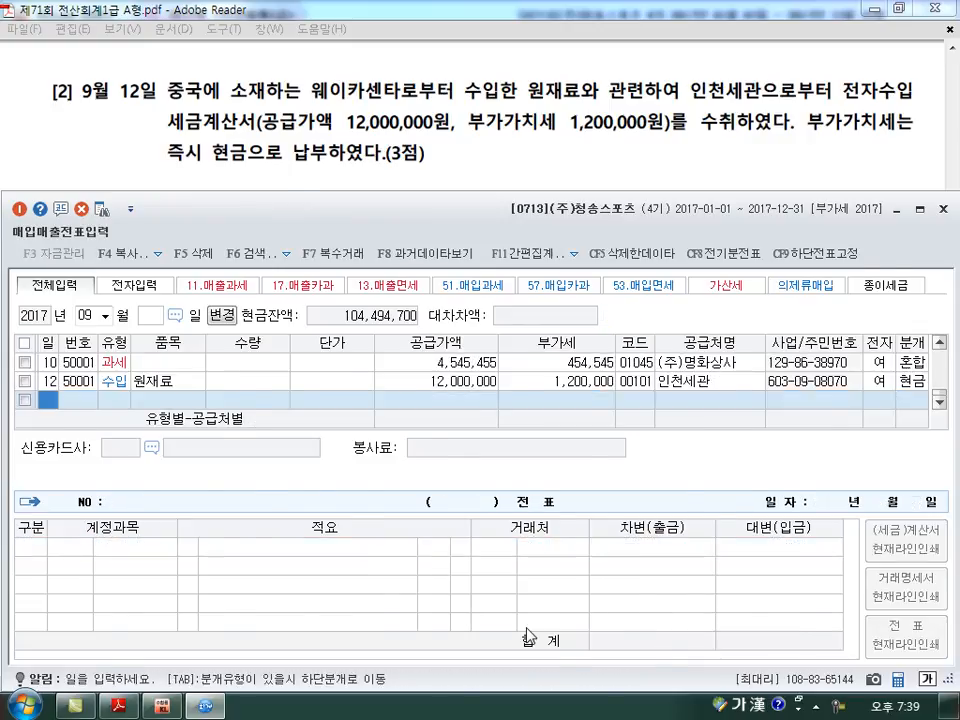
Switch to the exam PDF in Adobe Reader and mark 수출 and the 10일 후에 payment term in question [3], noting "16.수출"
{"action": "key", "text": "alt+Tab"}
{"action": "scroll", "coordinate": [526, 628], "scroll_direction": "down", "scroll_amount": 3}
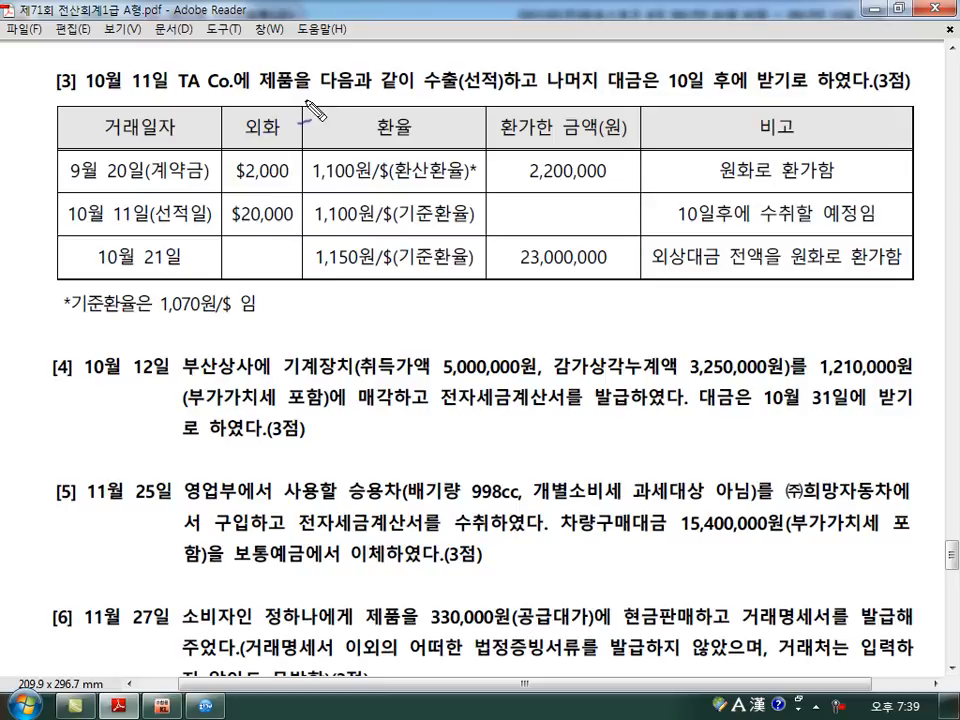
{"action": "mouse_move", "coordinate": [452, 58]}
{"action": "left_mouse_down"}
{"action": "mouse_move", "coordinate": [420, 66]}
{"action": "mouse_move", "coordinate": [463, 100]}
{"action": "mouse_move", "coordinate": [553, 90]}
{"action": "mouse_move", "coordinate": [556, 106]}
{"action": "mouse_move", "coordinate": [718, 96]}
{"action": "mouse_move", "coordinate": [742, 60]}
{"action": "mouse_move", "coordinate": [690, 96]}
{"action": "left_mouse_up"}
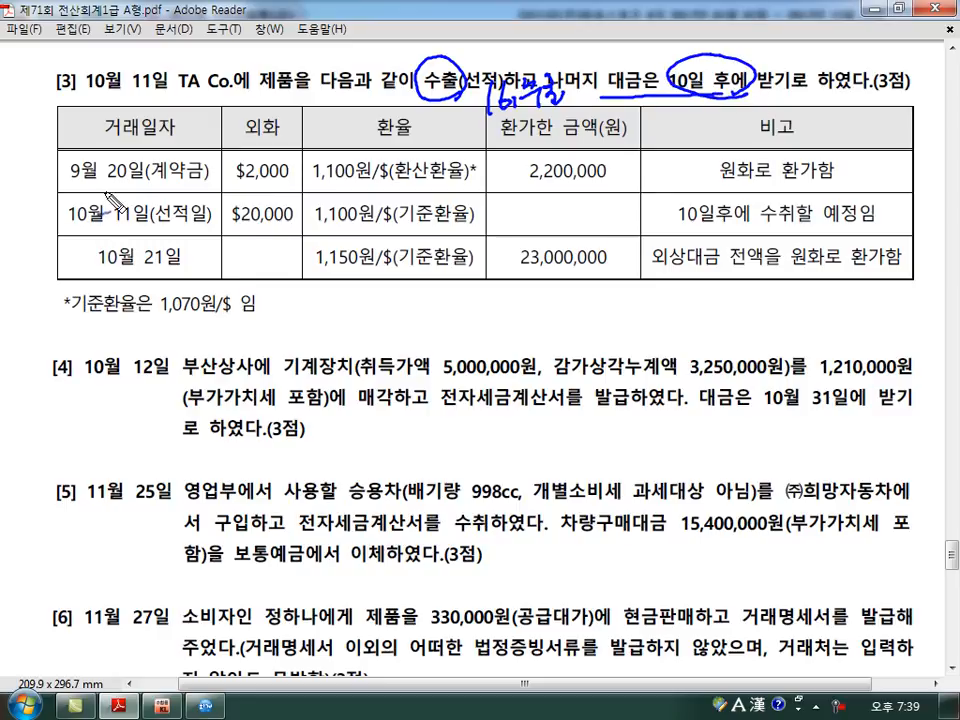
Mark 10월 11일 and the 9월 20일 row's 계약금, $2,000, 1,100원 환산환율, 2,200,000 and 원화로 환가함 with the pen
{"action": "left_click_drag", "start_coordinate": [68, 228], "coordinate": [152, 229]}
{"action": "mouse_move", "coordinate": [72, 183]}
{"action": "left_mouse_down"}
{"action": "mouse_move", "coordinate": [142, 184]}
{"action": "mouse_move", "coordinate": [205, 157]}
{"action": "mouse_move", "coordinate": [290, 185]}
{"action": "left_mouse_up"}
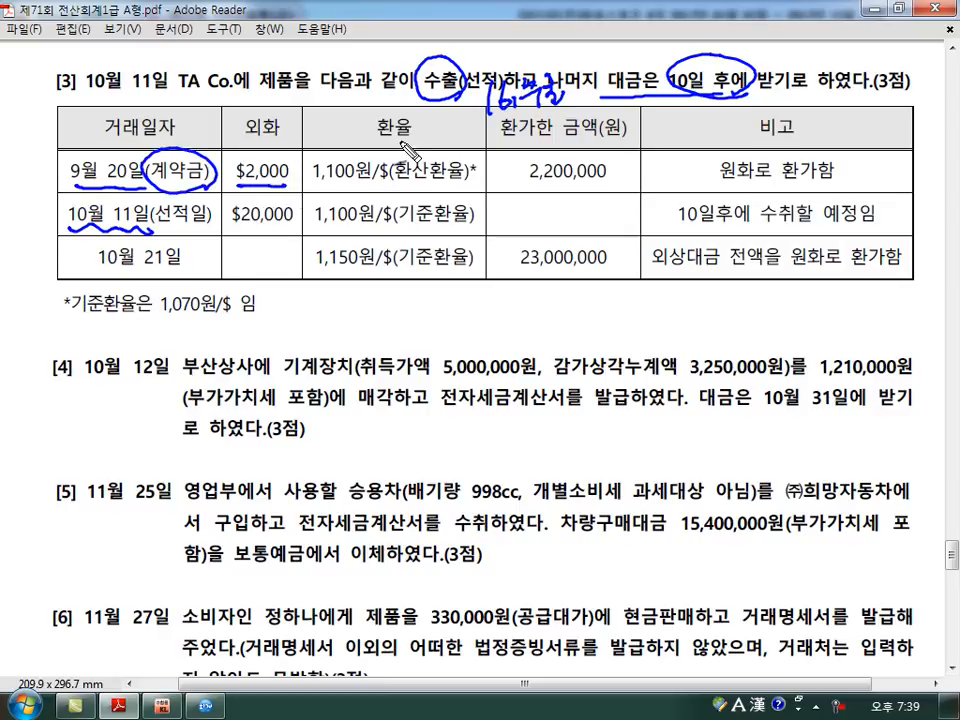
{"action": "left_click_drag", "start_coordinate": [400, 183], "coordinate": [462, 181]}
{"action": "left_click_drag", "start_coordinate": [313, 184], "coordinate": [372, 183]}
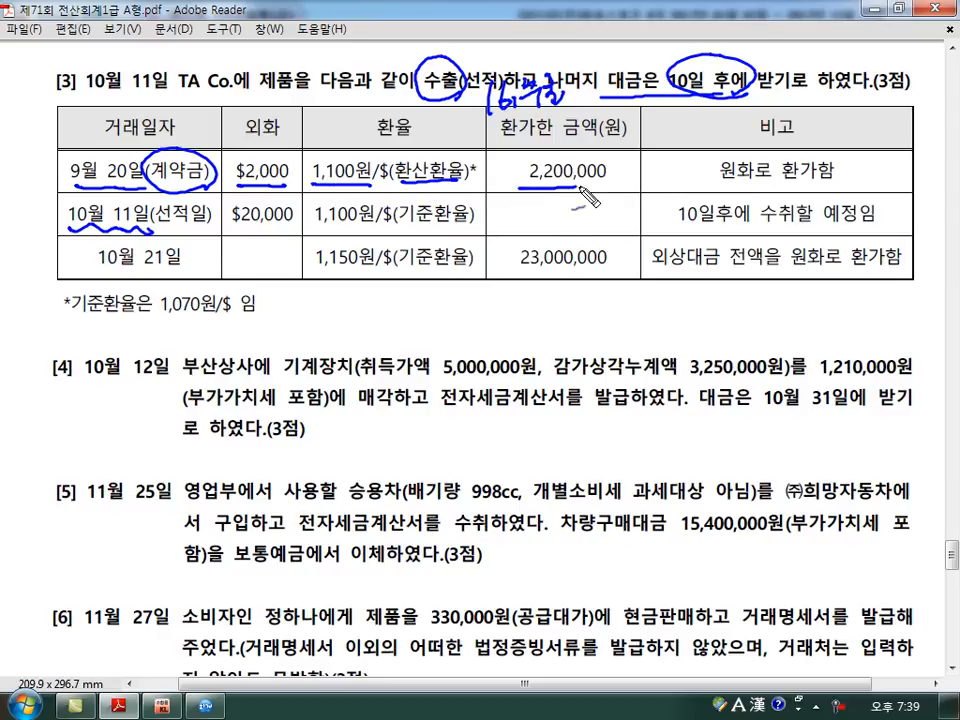
{"action": "left_click_drag", "start_coordinate": [527, 186], "coordinate": [606, 185]}
{"action": "mouse_move", "coordinate": [800, 155]}
{"action": "left_mouse_down"}
{"action": "mouse_move", "coordinate": [712, 180]}
{"action": "mouse_move", "coordinate": [835, 165]}
{"action": "left_mouse_up"}
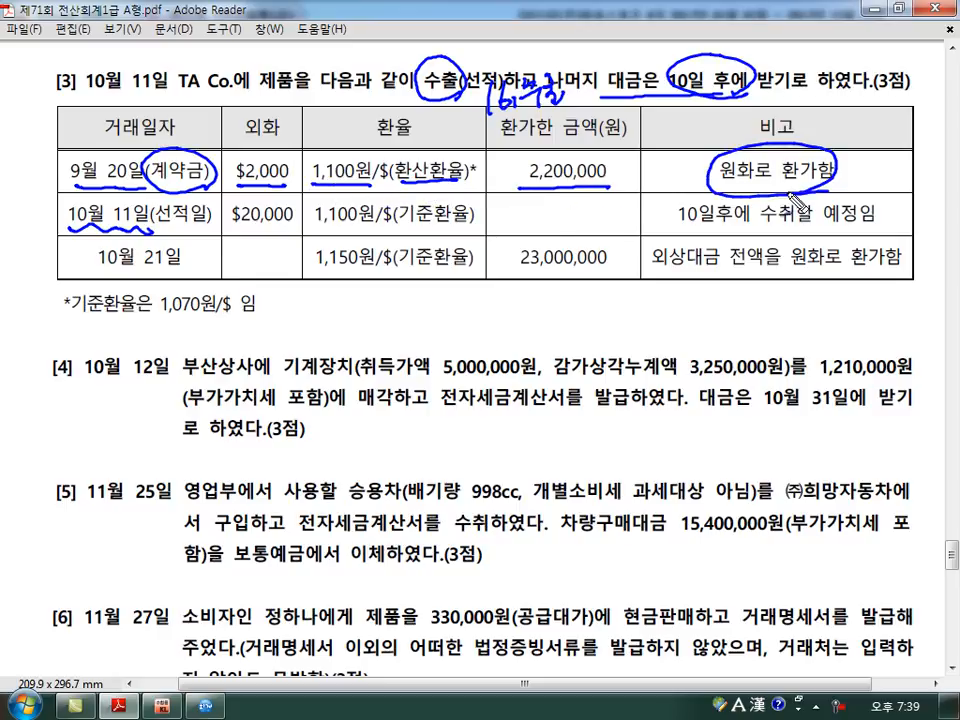
Write 선수금 2,200,-- below the table, circle $2,000 and $20,000 with their sum 22,000, and mark the 10월 11일 rate and remark
{"action": "mouse_move", "coordinate": [420, 292]}
{"action": "left_mouse_down"}
{"action": "mouse_move", "coordinate": [432, 322]}
{"action": "mouse_move", "coordinate": [485, 300]}
{"action": "mouse_move", "coordinate": [560, 306]}
{"action": "mouse_move", "coordinate": [578, 290]}
{"action": "left_mouse_up"}
{"action": "mouse_move", "coordinate": [242, 199]}
{"action": "left_mouse_down"}
{"action": "mouse_move", "coordinate": [232, 234]}
{"action": "mouse_move", "coordinate": [271, 207]}
{"action": "mouse_move", "coordinate": [228, 196]}
{"action": "left_mouse_up"}
{"action": "mouse_move", "coordinate": [292, 156]}
{"action": "left_mouse_down"}
{"action": "mouse_move", "coordinate": [226, 178]}
{"action": "mouse_move", "coordinate": [296, 165]}
{"action": "left_mouse_up"}
{"action": "mouse_move", "coordinate": [224, 254]}
{"action": "left_mouse_down"}
{"action": "mouse_move", "coordinate": [250, 268]}
{"action": "mouse_move", "coordinate": [294, 262]}
{"action": "mouse_move", "coordinate": [345, 234]}
{"action": "mouse_move", "coordinate": [466, 236]}
{"action": "left_mouse_up"}
{"action": "mouse_move", "coordinate": [677, 229]}
{"action": "left_mouse_down"}
{"action": "mouse_move", "coordinate": [883, 238]}
{"action": "mouse_move", "coordinate": [896, 221]}
{"action": "mouse_move", "coordinate": [893, 241]}
{"action": "left_mouse_up"}
{"action": "left_click_drag", "start_coordinate": [885, 237], "coordinate": [901, 237]}
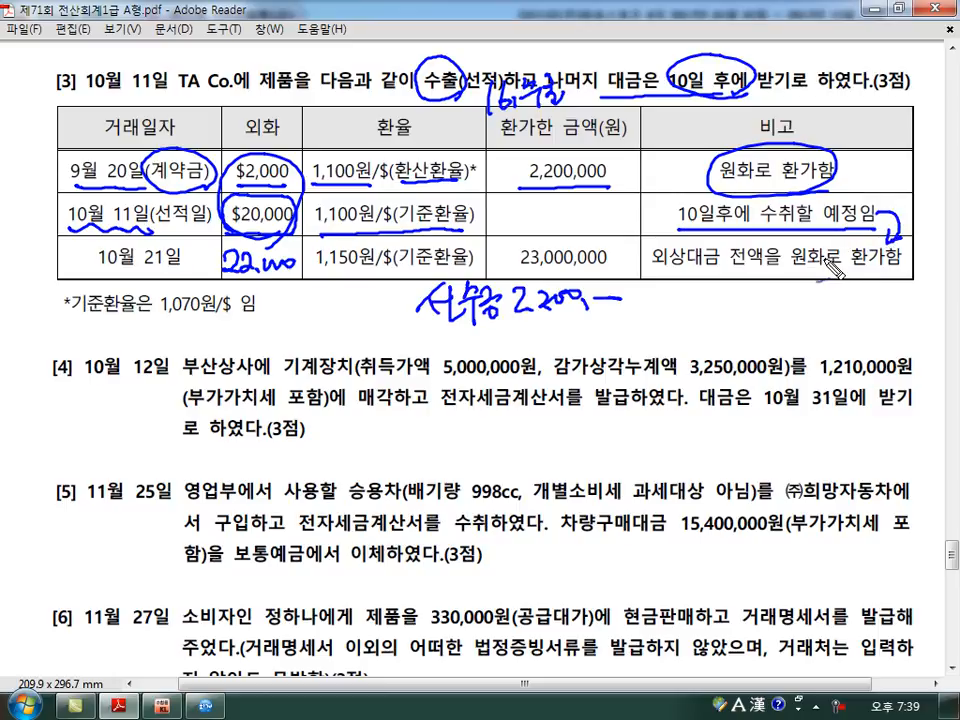
Underline 1,150원, mark the 1,070원 기준환율 note with "30↑", and circle 1,100원 and 환산환율 in the 9월 20일 row
{"action": "left_click_drag", "start_coordinate": [328, 299], "coordinate": [396, 268]}
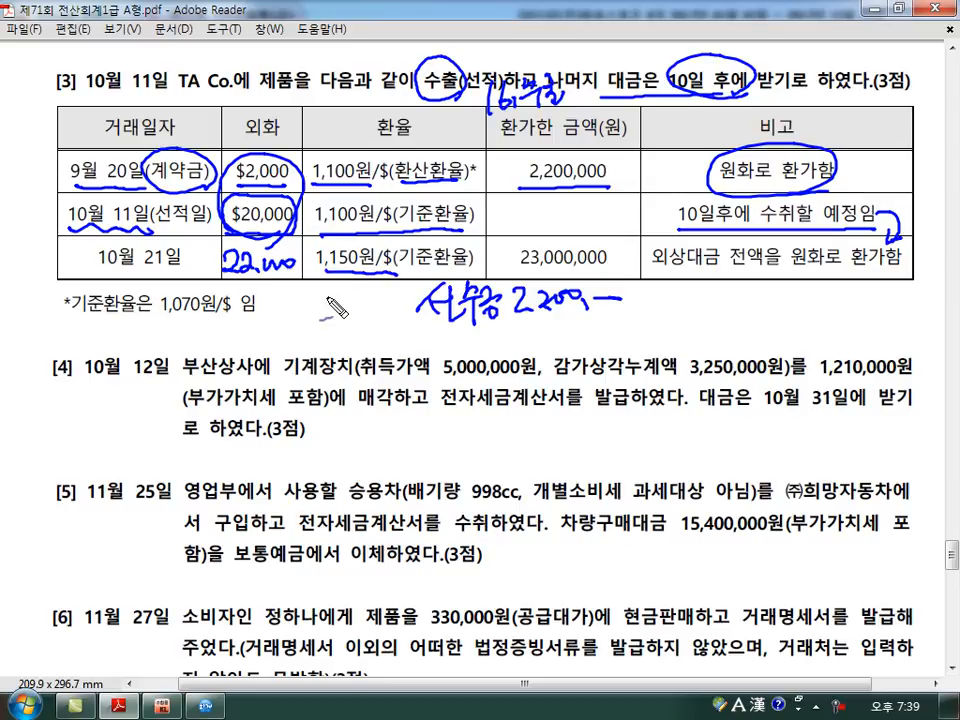
{"action": "mouse_move", "coordinate": [68, 318]}
{"action": "left_mouse_down"}
{"action": "mouse_move", "coordinate": [195, 320]}
{"action": "mouse_move", "coordinate": [240, 335]}
{"action": "left_mouse_up"}
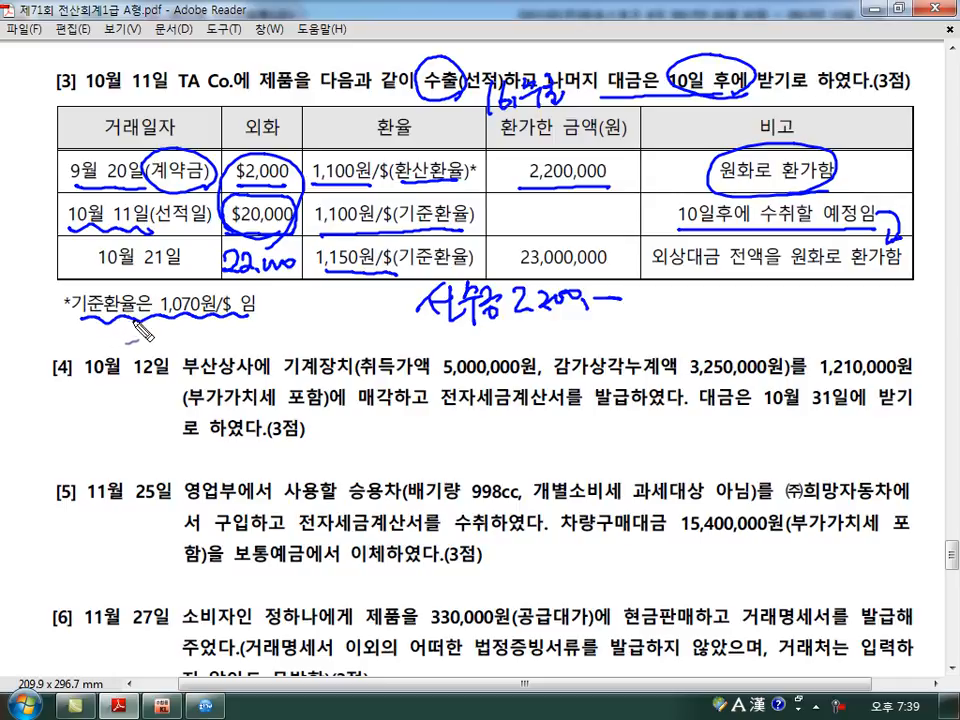
{"action": "mouse_move", "coordinate": [196, 292]}
{"action": "left_mouse_down"}
{"action": "mouse_move", "coordinate": [158, 318]}
{"action": "mouse_move", "coordinate": [208, 324]}
{"action": "mouse_move", "coordinate": [220, 310]}
{"action": "left_mouse_up"}
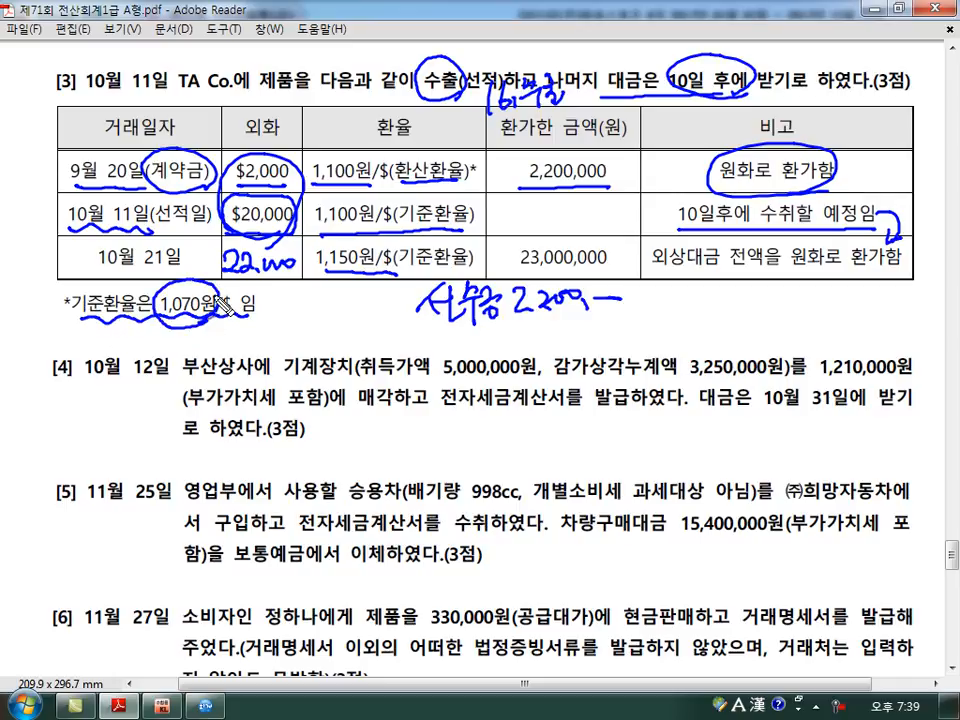
{"action": "mouse_move", "coordinate": [459, 186]}
{"action": "left_mouse_down"}
{"action": "mouse_move", "coordinate": [406, 186]}
{"action": "mouse_move", "coordinate": [448, 186]}
{"action": "left_mouse_up"}
{"action": "mouse_move", "coordinate": [377, 191]}
{"action": "left_mouse_down"}
{"action": "mouse_move", "coordinate": [385, 148]}
{"action": "mouse_move", "coordinate": [372, 200]}
{"action": "left_mouse_up"}
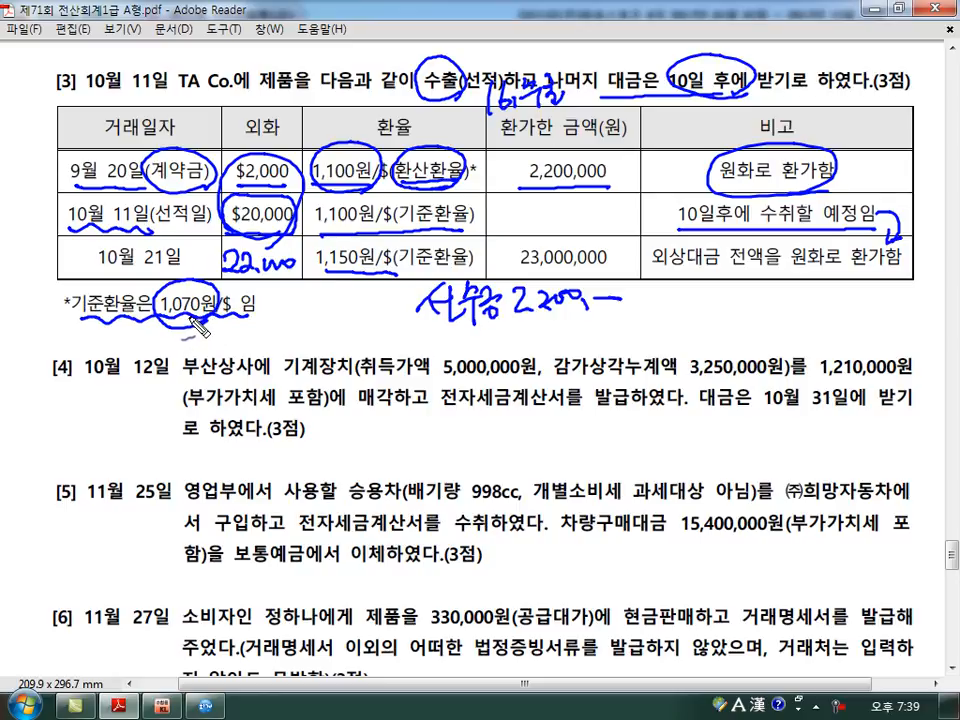
{"action": "mouse_move", "coordinate": [183, 336]}
{"action": "left_mouse_down"}
{"action": "mouse_move", "coordinate": [208, 350]}
{"action": "mouse_move", "coordinate": [229, 322]}
{"action": "mouse_move", "coordinate": [243, 350]}
{"action": "left_mouse_up"}
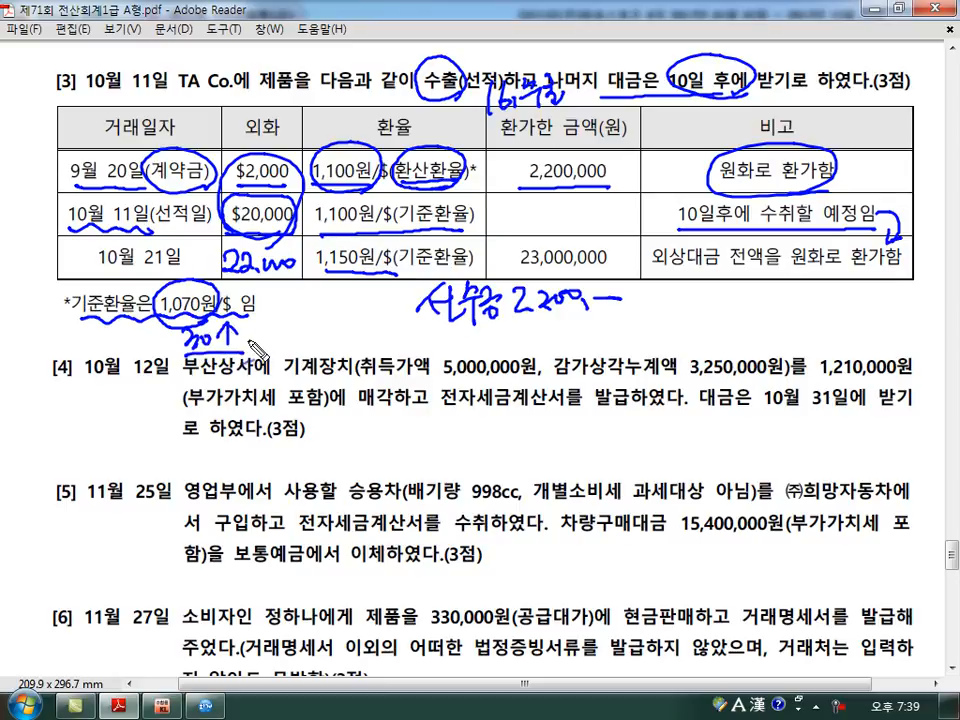
{"action": "left_click_drag", "start_coordinate": [227, 331], "coordinate": [230, 341]}
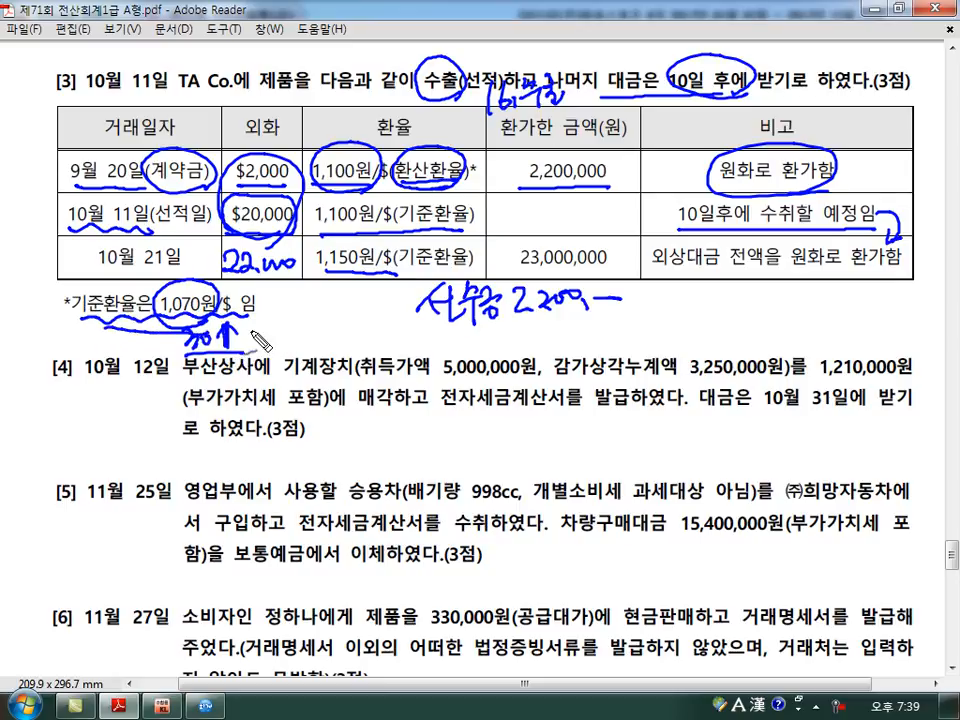
{"action": "mouse_move", "coordinate": [257, 312]}
{"action": "left_mouse_down"}
{"action": "mouse_move", "coordinate": [285, 346]}
{"action": "mouse_move", "coordinate": [296, 337]}
{"action": "left_mouse_up"}
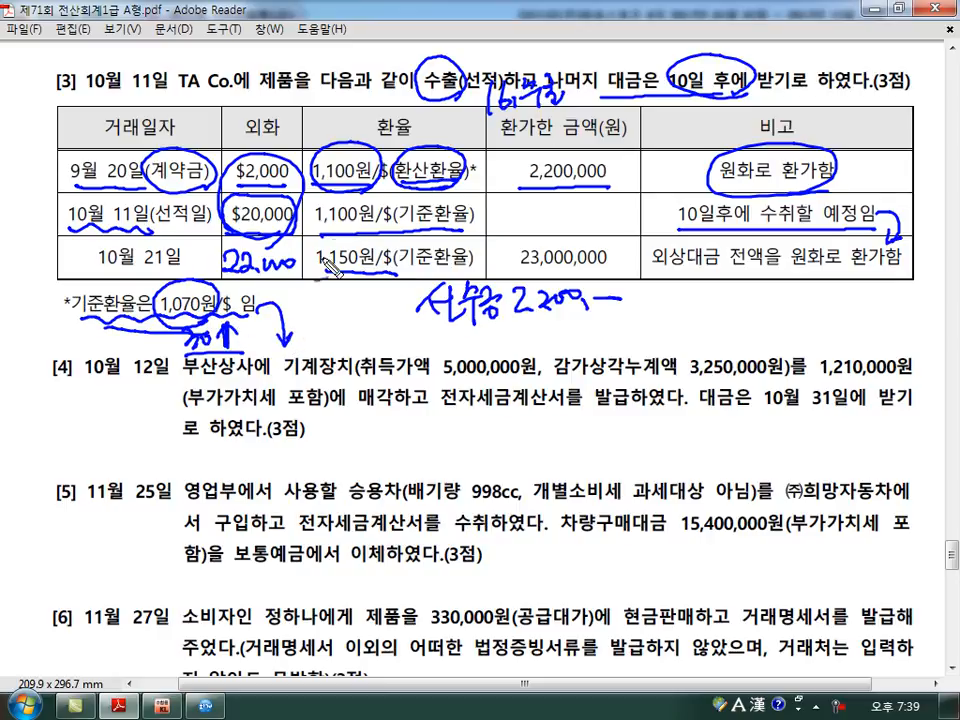
{"action": "left_click_drag", "start_coordinate": [85, 310], "coordinate": [145, 326]}
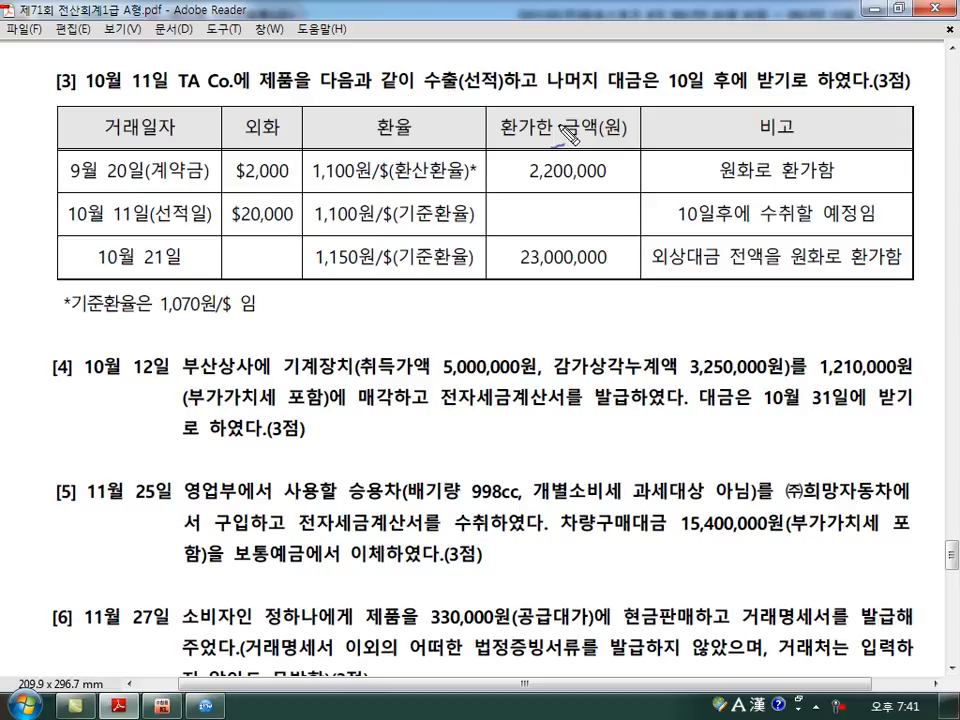
Write "과표 =" below question [3]'s table and circle 선적일 in the 10월 11일 row with a star
{"action": "mouse_move", "coordinate": [278, 292]}
{"action": "left_mouse_down"}
{"action": "mouse_move", "coordinate": [300, 312]}
{"action": "mouse_move", "coordinate": [360, 303]}
{"action": "left_mouse_up"}
{"action": "left_click_drag", "start_coordinate": [345, 310], "coordinate": [362, 310]}
{"action": "mouse_move", "coordinate": [160, 193]}
{"action": "left_mouse_down"}
{"action": "mouse_move", "coordinate": [145, 230]}
{"action": "mouse_move", "coordinate": [200, 242]}
{"action": "mouse_move", "coordinate": [179, 254]}
{"action": "mouse_move", "coordinate": [191, 234]}
{"action": "left_mouse_up"}
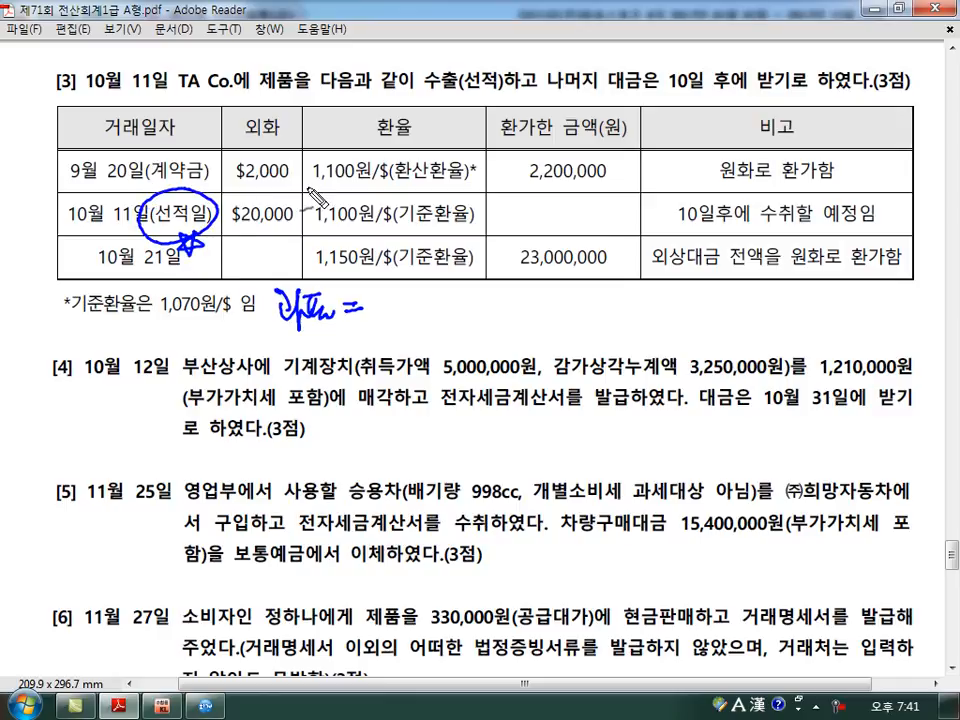
Underline 환가 and $2,000, circle 2,200,000 in the 9월 20일 row, and append "2,200,000 +" to the 과표 formula
{"action": "left_click_drag", "start_coordinate": [785, 184], "coordinate": [815, 185]}
{"action": "left_click_drag", "start_coordinate": [238, 183], "coordinate": [288, 181]}
{"action": "mouse_move", "coordinate": [595, 186]}
{"action": "left_mouse_down"}
{"action": "mouse_move", "coordinate": [510, 186]}
{"action": "mouse_move", "coordinate": [610, 168]}
{"action": "left_mouse_up"}
{"action": "mouse_move", "coordinate": [381, 303]}
{"action": "left_mouse_down"}
{"action": "mouse_move", "coordinate": [401, 318]}
{"action": "mouse_move", "coordinate": [520, 310]}
{"action": "left_mouse_up"}
Underline $20,000 with a downward arrow, underline the 10월 11일 rate, and complete the 과표 formula with 22,000,000 = 24,200,000원
{"action": "mouse_move", "coordinate": [234, 229]}
{"action": "left_mouse_down"}
{"action": "mouse_move", "coordinate": [292, 227]}
{"action": "mouse_move", "coordinate": [262, 252]}
{"action": "mouse_move", "coordinate": [262, 277]}
{"action": "left_mouse_up"}
{"action": "left_click_drag", "start_coordinate": [254, 262], "coordinate": [276, 266]}
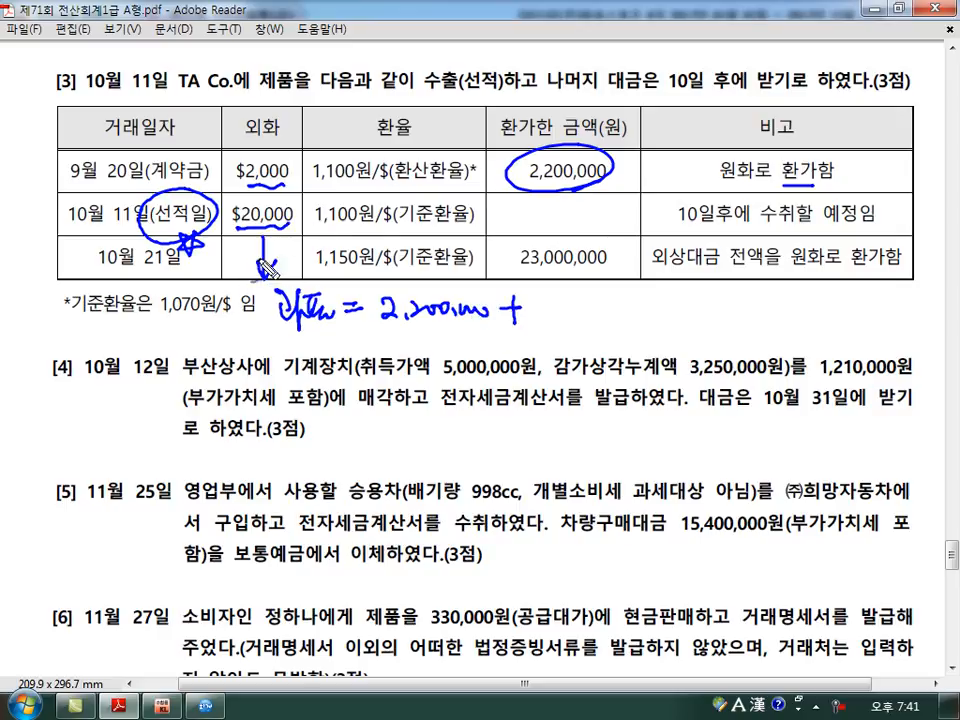
{"action": "left_click_drag", "start_coordinate": [325, 230], "coordinate": [390, 227]}
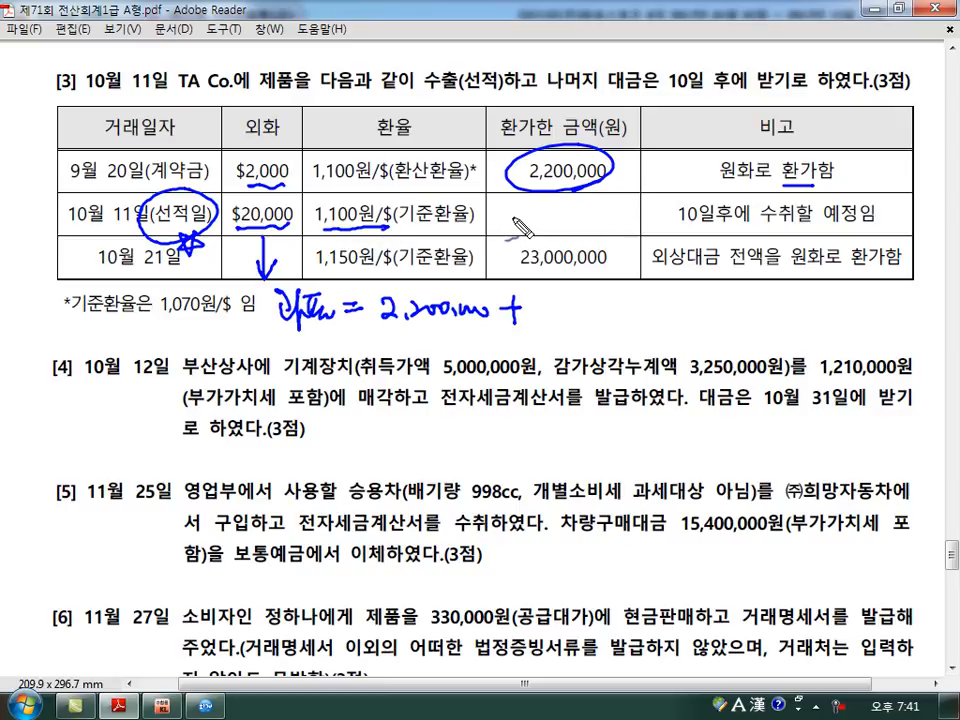
{"action": "mouse_move", "coordinate": [532, 303]}
{"action": "left_mouse_down"}
{"action": "mouse_move", "coordinate": [550, 319]}
{"action": "mouse_move", "coordinate": [668, 318]}
{"action": "mouse_move", "coordinate": [698, 332]}
{"action": "left_mouse_up"}
{"action": "left_click_drag", "start_coordinate": [728, 318], "coordinate": [877, 322]}
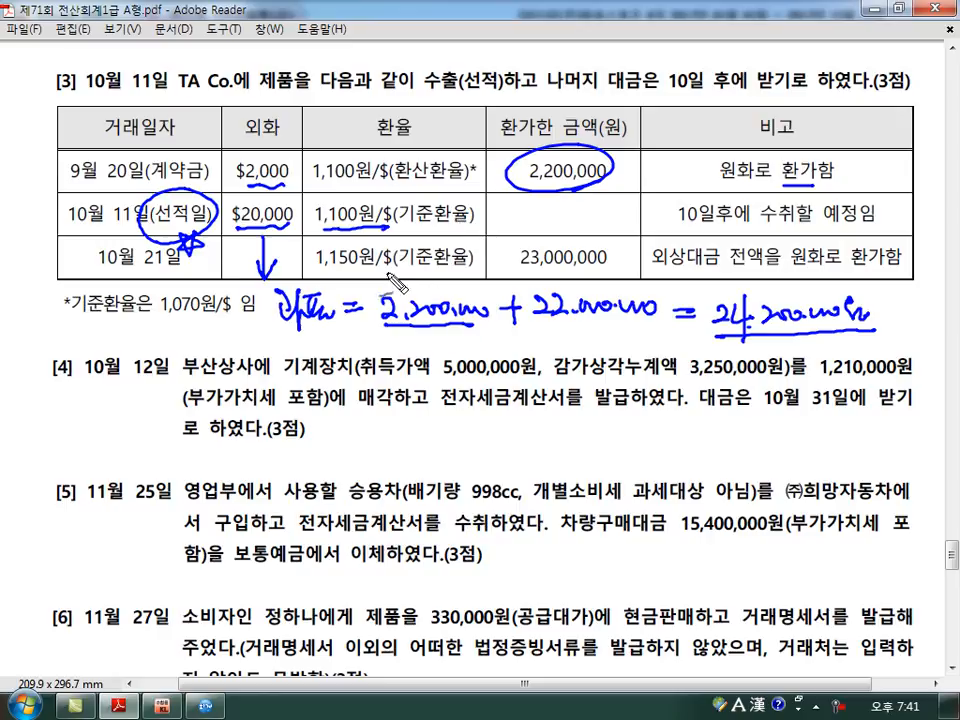
Mark the formula's 2,200,000 with an X, circle and link both 1,100원 rates, circle 24,200,000원, and clear all pen marks
{"action": "mouse_move", "coordinate": [413, 334]}
{"action": "left_mouse_down"}
{"action": "mouse_move", "coordinate": [433, 355]}
{"action": "mouse_move", "coordinate": [412, 356]}
{"action": "left_mouse_up"}
{"action": "mouse_move", "coordinate": [368, 236]}
{"action": "left_mouse_down"}
{"action": "mouse_move", "coordinate": [315, 198]}
{"action": "mouse_move", "coordinate": [364, 236]}
{"action": "left_mouse_up"}
{"action": "mouse_move", "coordinate": [368, 185]}
{"action": "left_mouse_down"}
{"action": "mouse_move", "coordinate": [314, 167]}
{"action": "mouse_move", "coordinate": [368, 187]}
{"action": "mouse_move", "coordinate": [350, 207]}
{"action": "left_mouse_up"}
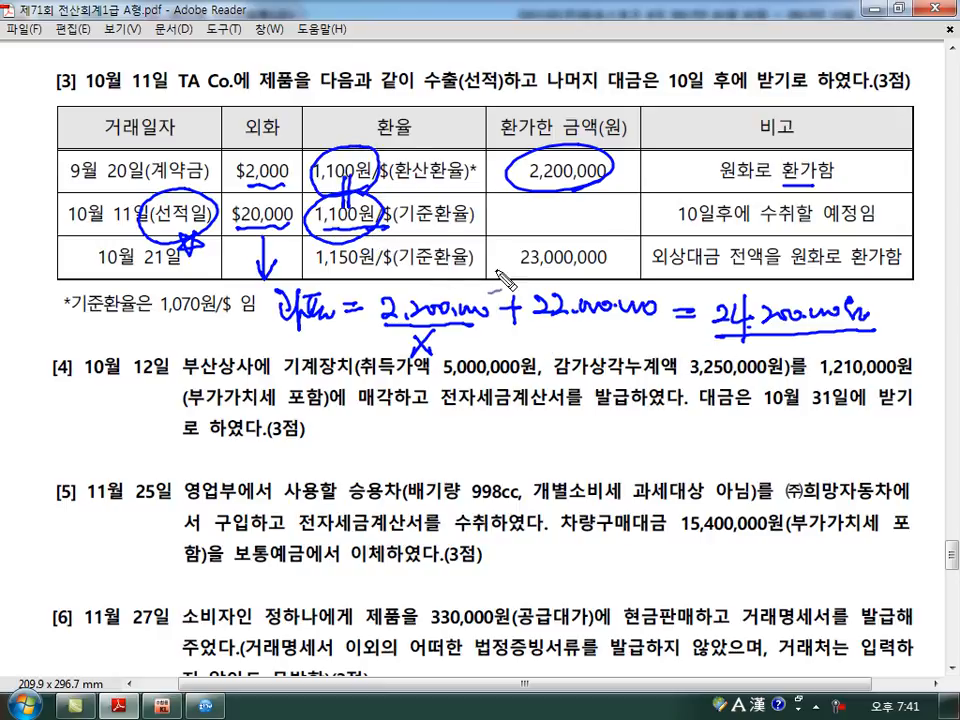
{"action": "mouse_move", "coordinate": [852, 293]}
{"action": "left_mouse_down"}
{"action": "mouse_move", "coordinate": [858, 302]}
{"action": "mouse_move", "coordinate": [712, 300]}
{"action": "mouse_move", "coordinate": [880, 318]}
{"action": "left_mouse_up"}
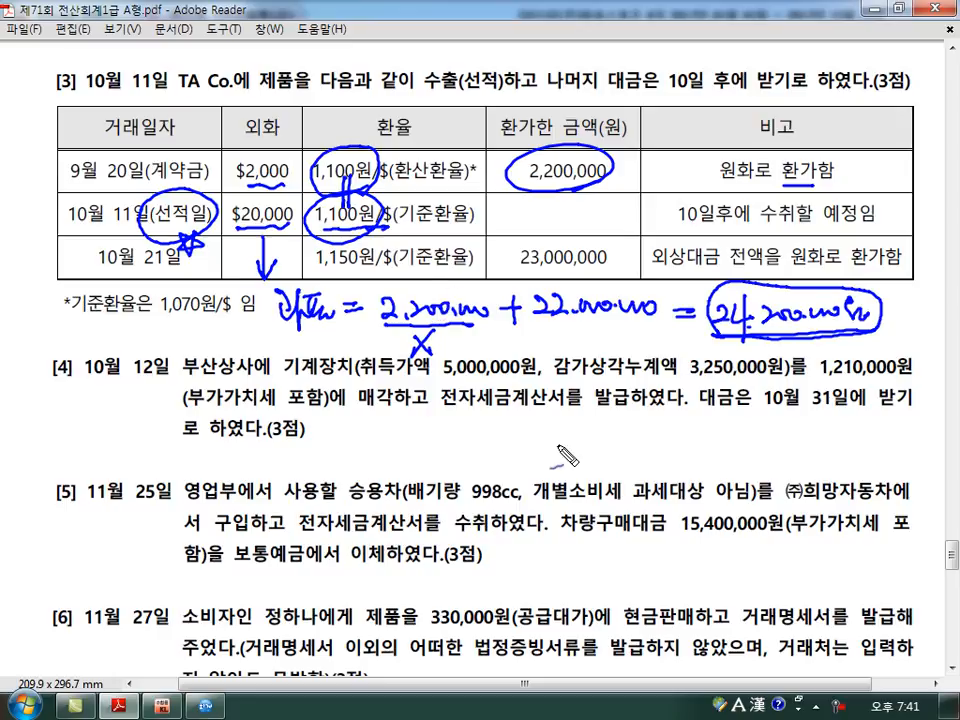
{"action": "key", "text": "Escape"}
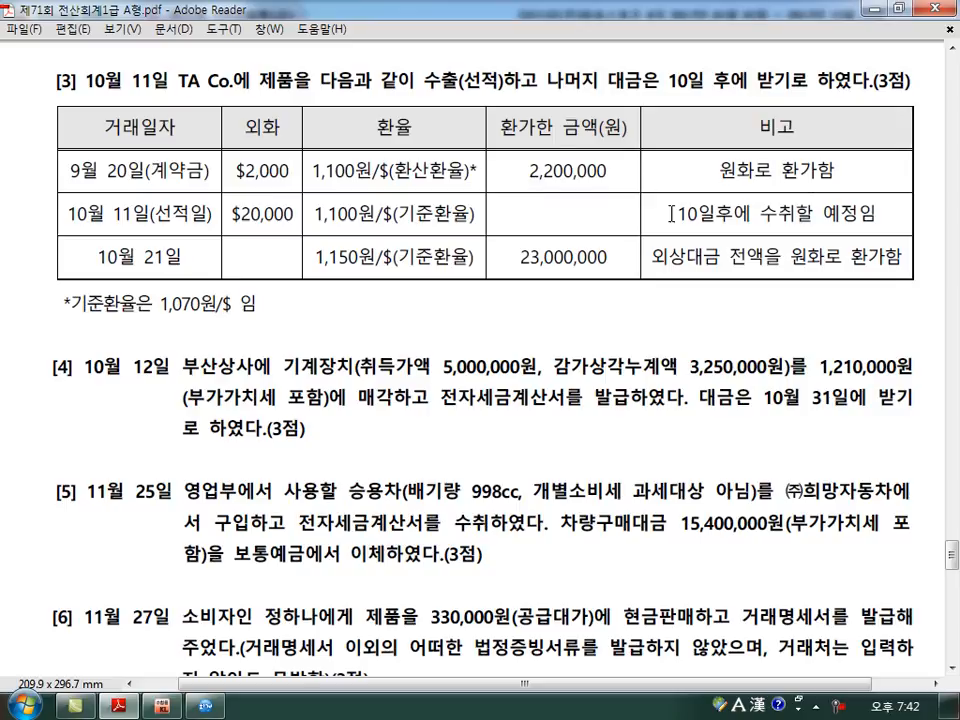
Switch to KcLep's main menu and open the 9월 20일 vouchers in 일반전표입력
{"action": "left_click", "coordinate": [160, 706]}
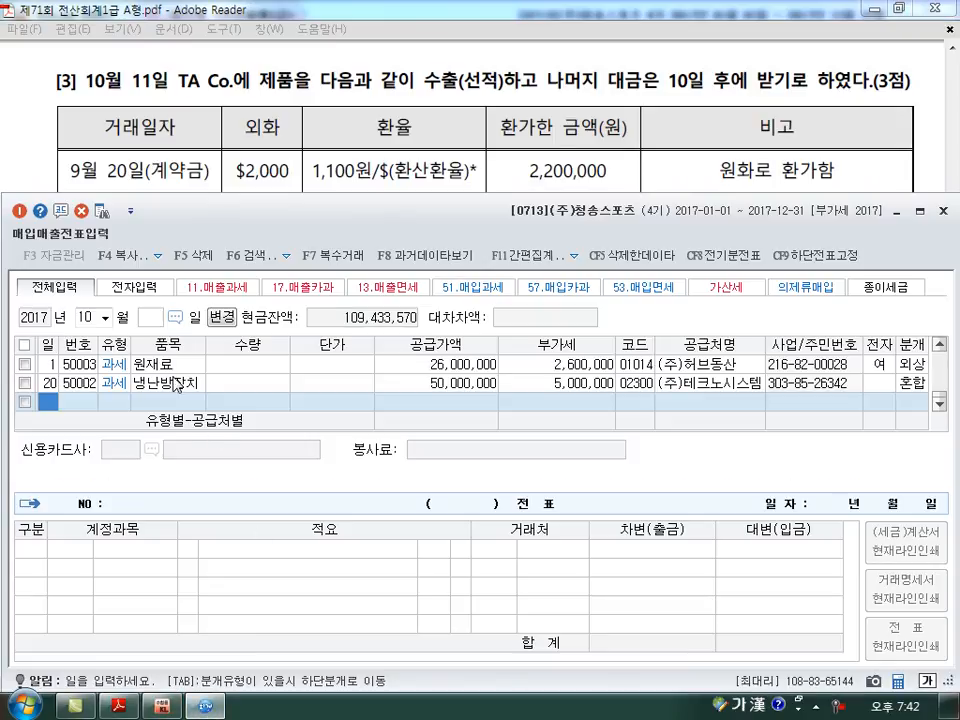
{"action": "key", "text": "Escape"}
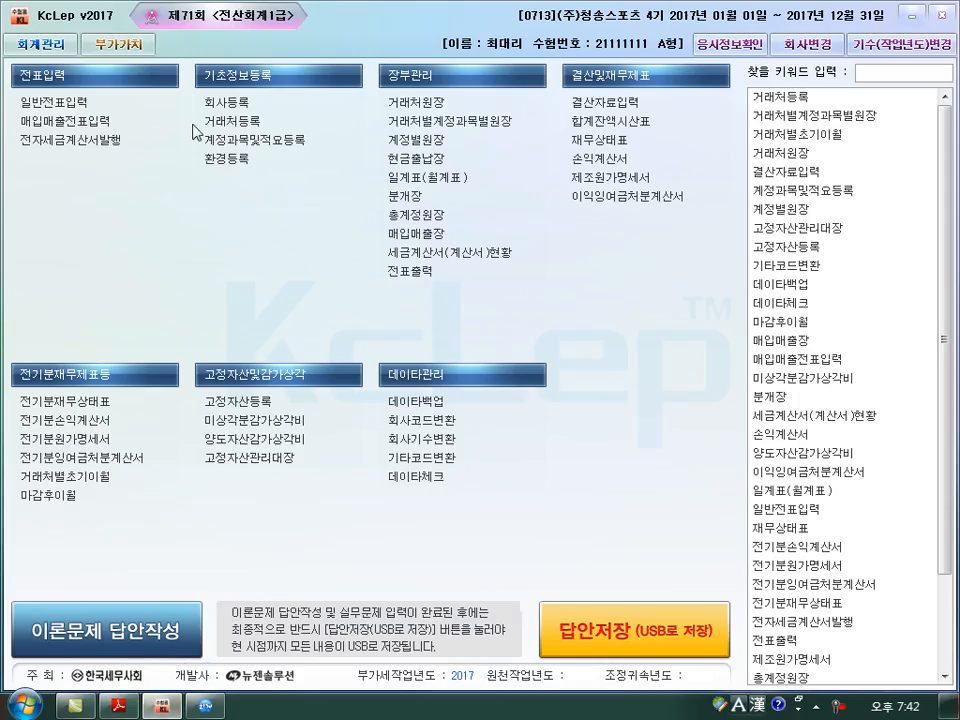
{"action": "left_click", "coordinate": [108, 105]}
{"action": "type", "text": "9"}
{"action": "key", "text": "Return"}
{"action": "type", "text": "20"}
{"action": "key", "text": "Return"}
{"action": "key", "text": "Up"}
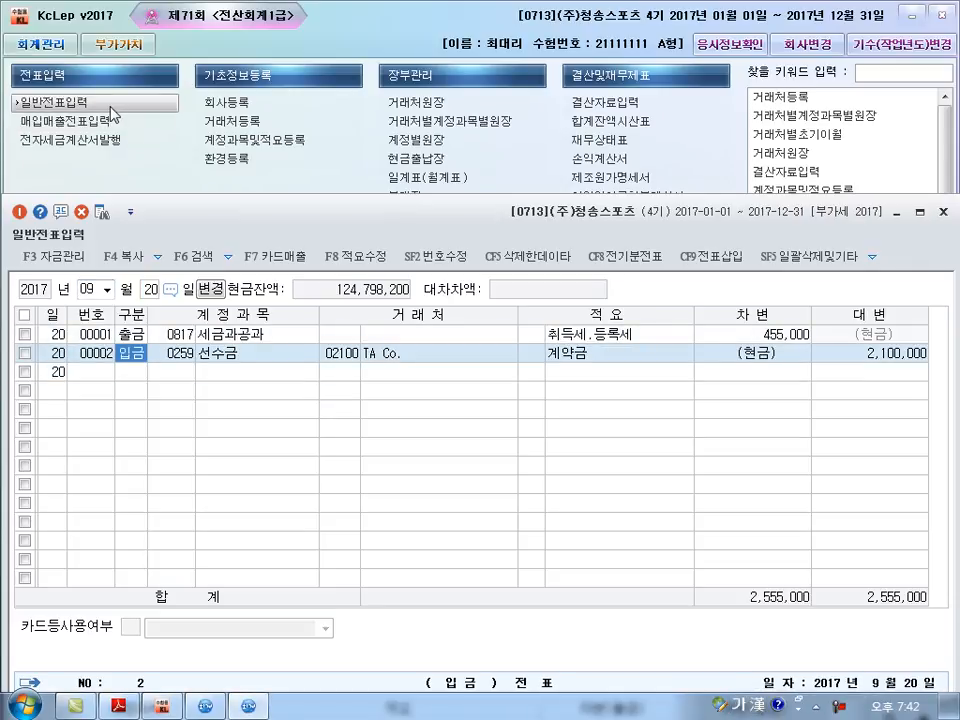
Check the credit amount of TA Co.'s 선수금 entry and close 일반전표입력
{"action": "key", "text": "Return"}
{"action": "key", "text": "Return"}
{"action": "key", "text": "Return"}
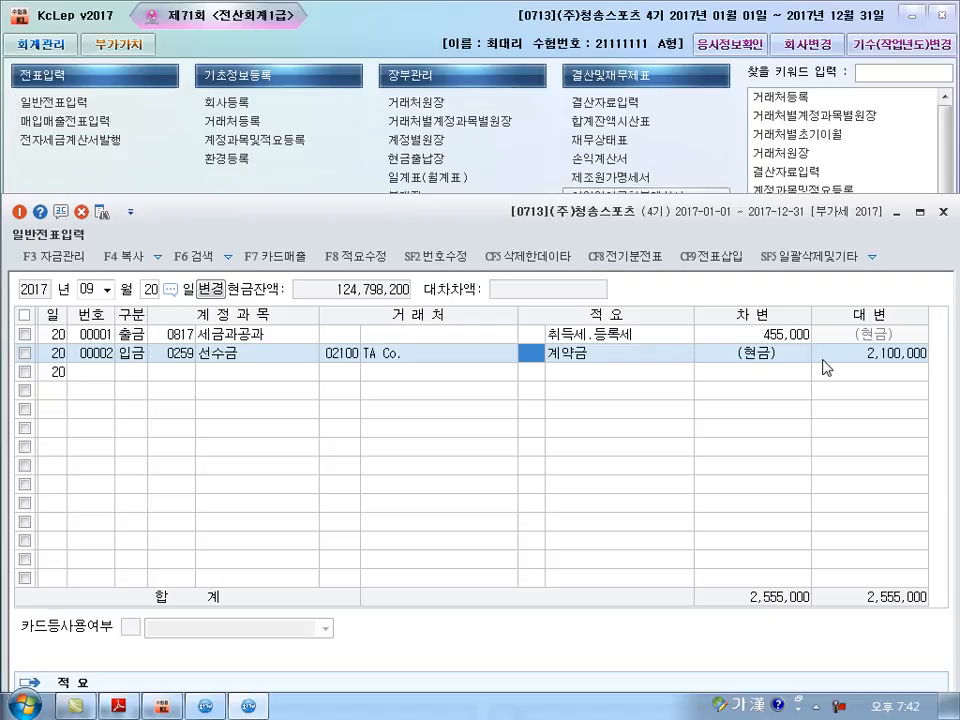
{"action": "left_click", "coordinate": [868, 356]}
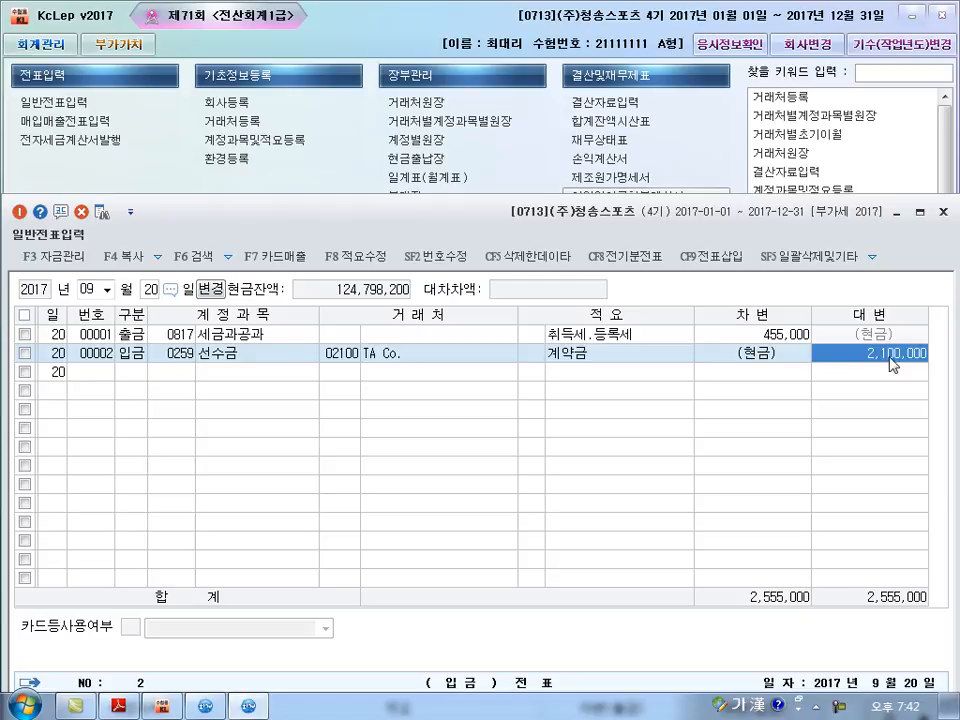
{"action": "left_click", "coordinate": [941, 214]}
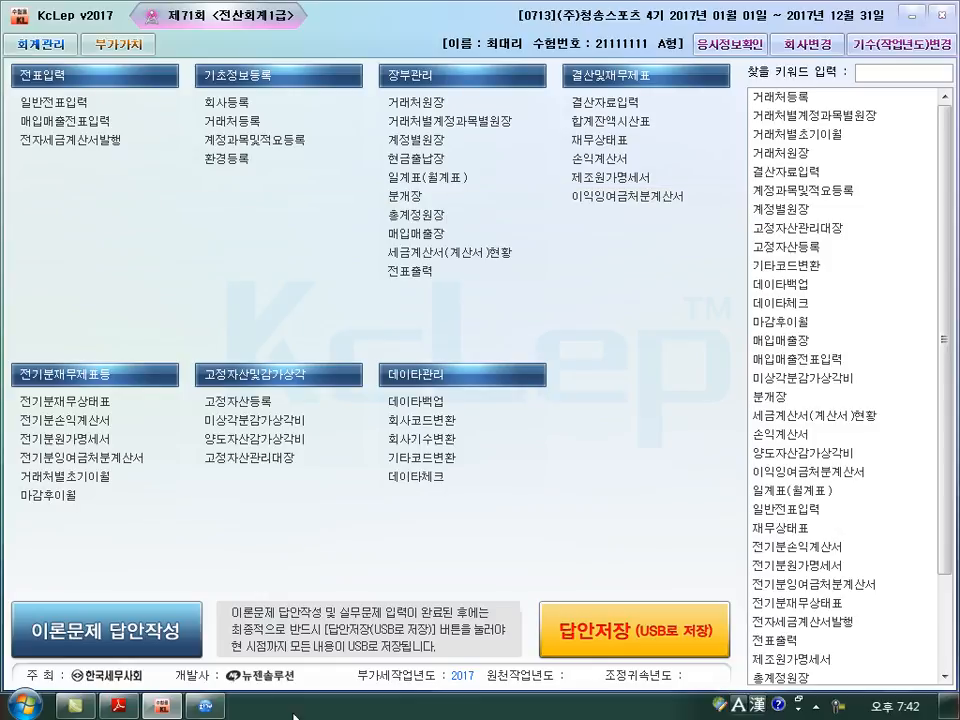
Return to 매입매출전표입력 with the exam PDF behind it and start a 10월 11일 line of type 16.수출 for item 제품
{"action": "left_click", "coordinate": [206, 707]}
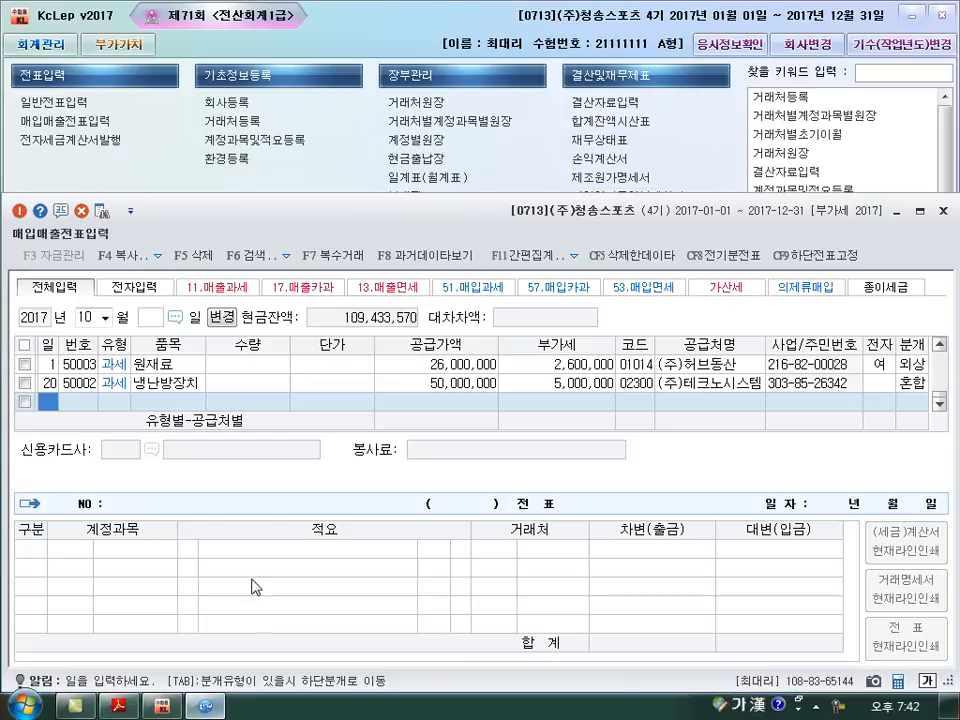
{"action": "left_click", "coordinate": [118, 707]}
{"action": "left_click", "coordinate": [206, 707]}
{"action": "key", "text": "Hangul"}
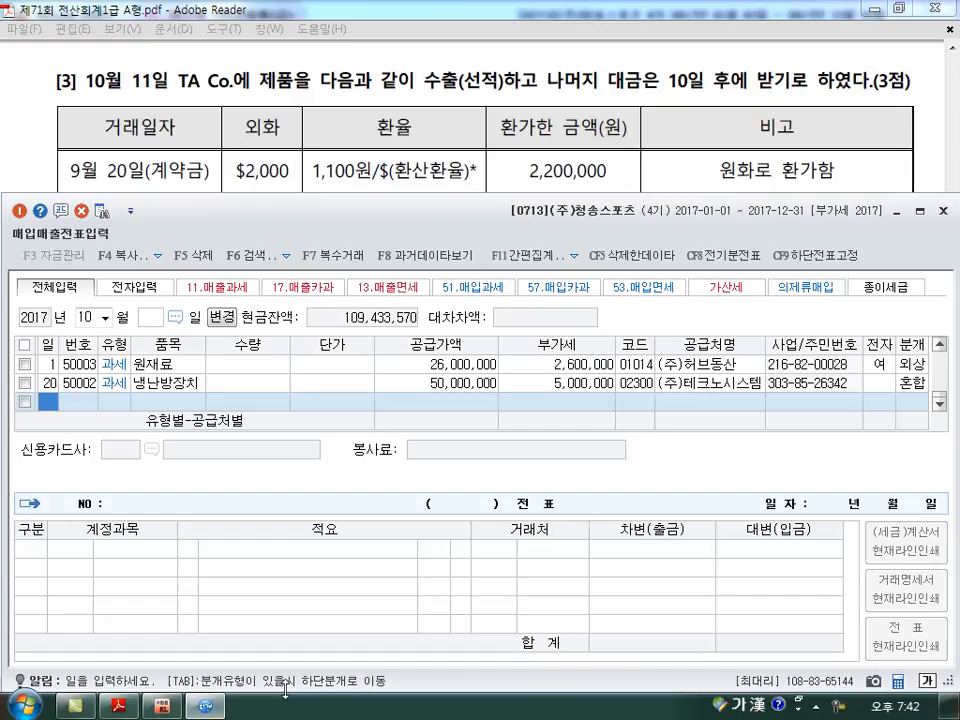
{"action": "type", "text": "11"}
{"action": "key", "text": "Return"}
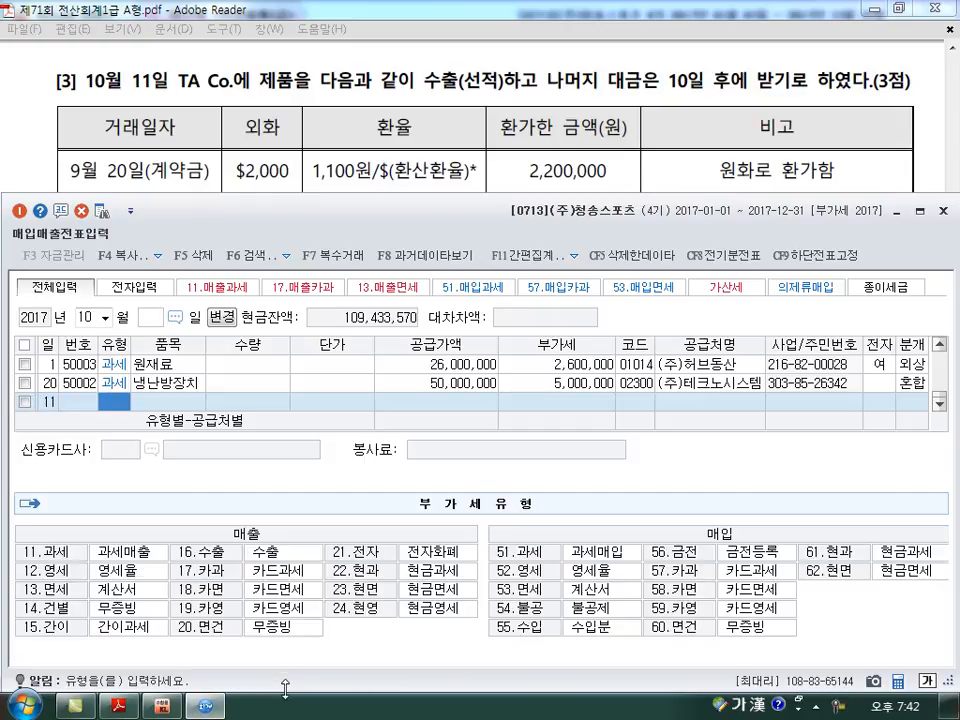
{"action": "type", "text": "16"}
{"action": "key", "text": "Return"}
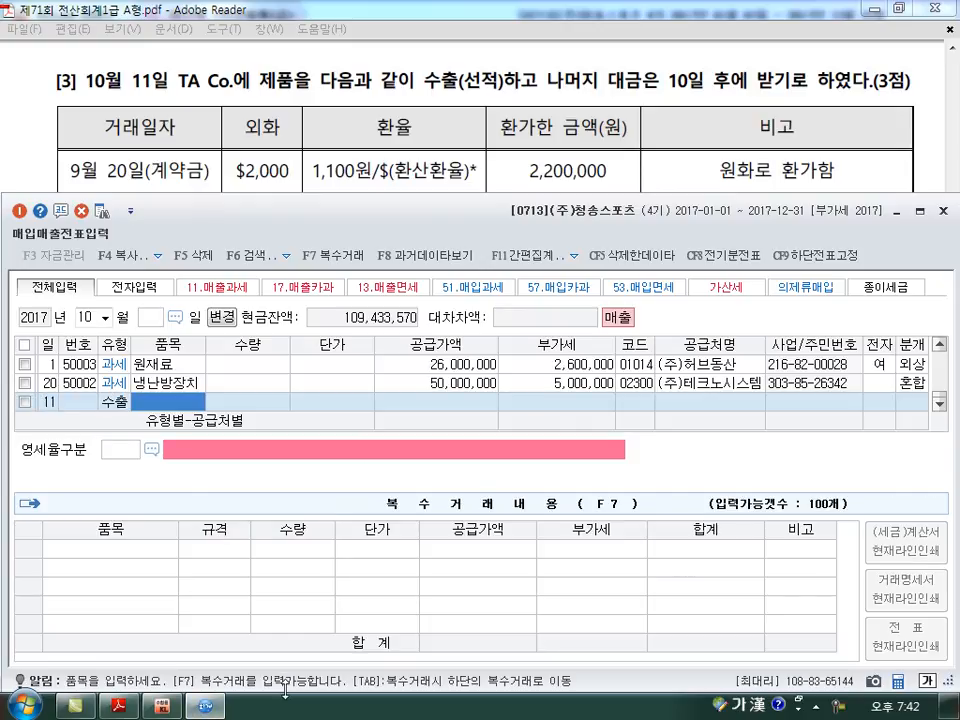
{"action": "type", "text": "데ㅠ"}
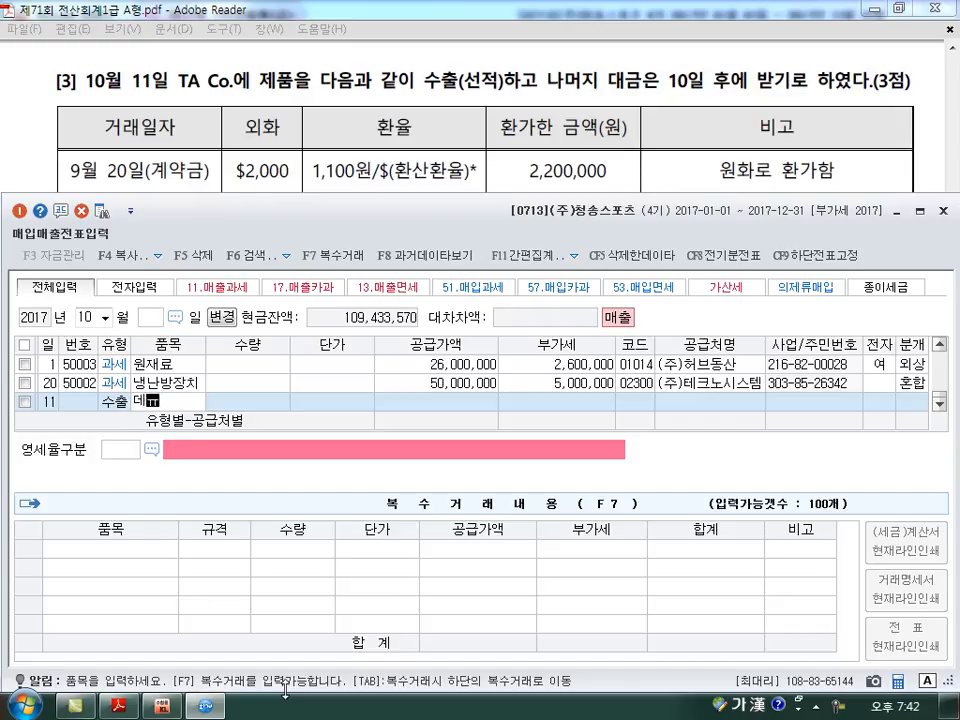
{"action": "type", "text": "ㅜㄴ제품"}
{"action": "key", "text": "Return"}
{"action": "key", "text": "Return"}
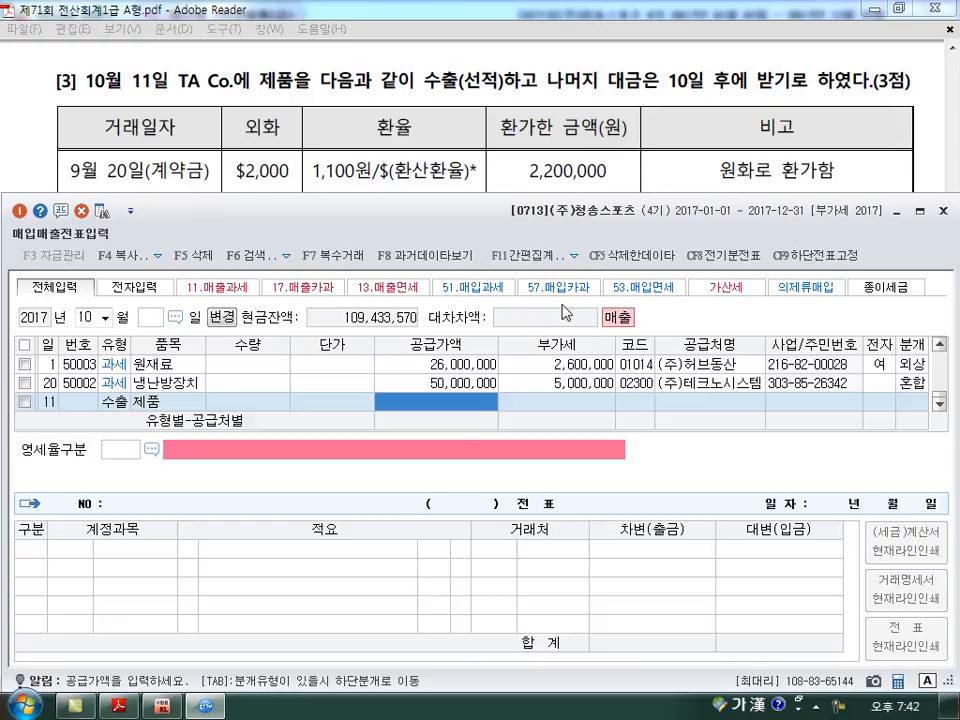
Set the 수출 line's 공급가액 to 24,200,000 and its 공급처 to TA Co
{"action": "type", "text": "24200000"}
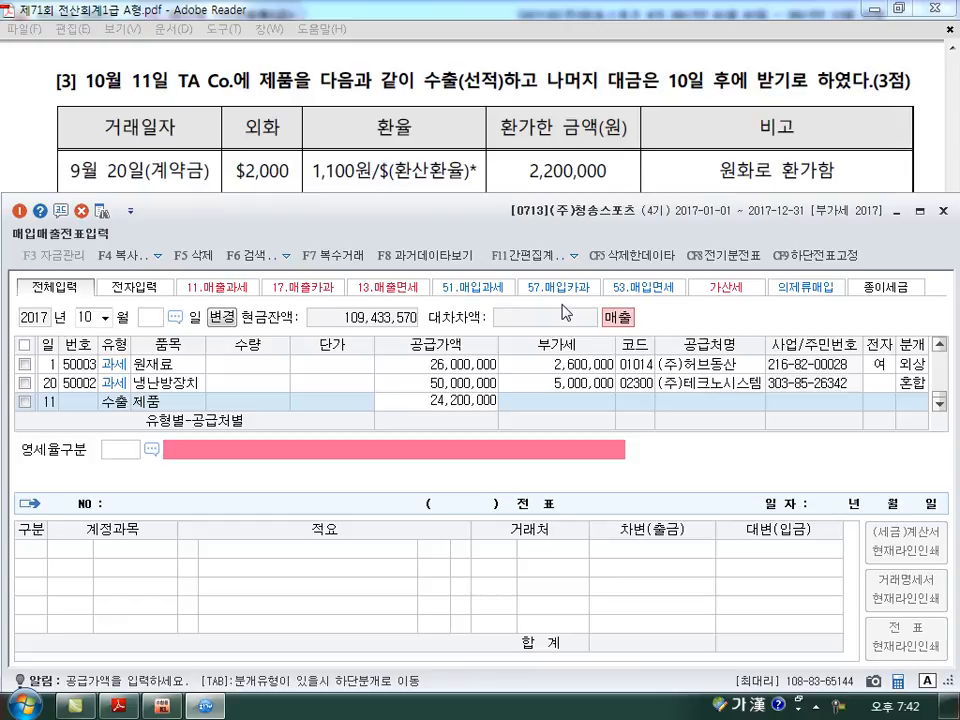
{"action": "key", "text": "Return"}
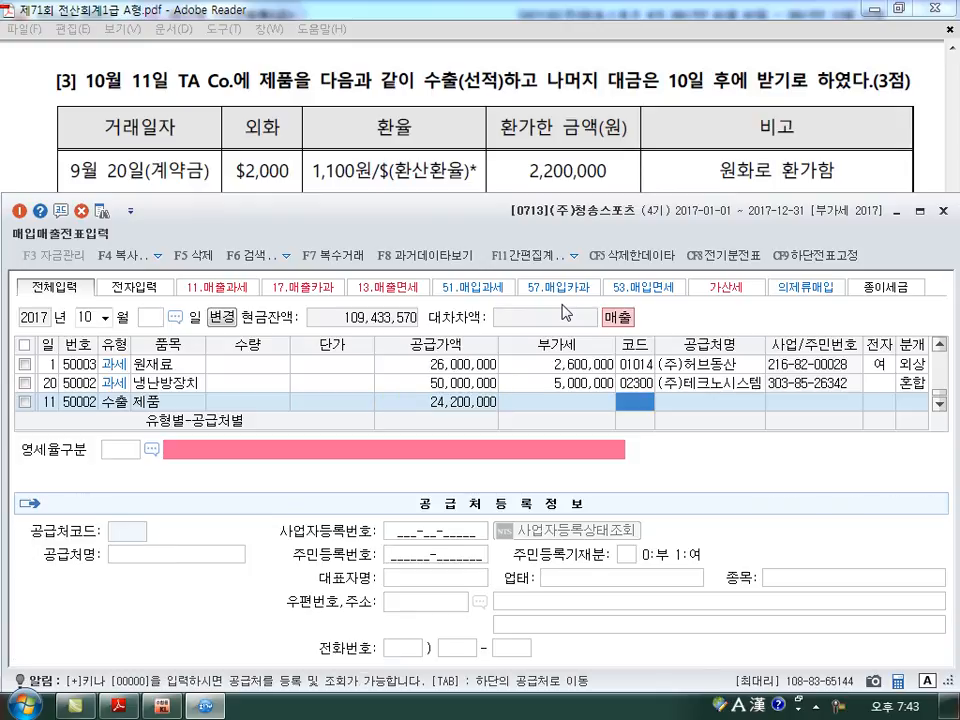
{"action": "type", "text": "TA"}
{"action": "key", "text": "Return"}
{"action": "key", "text": "Return"}
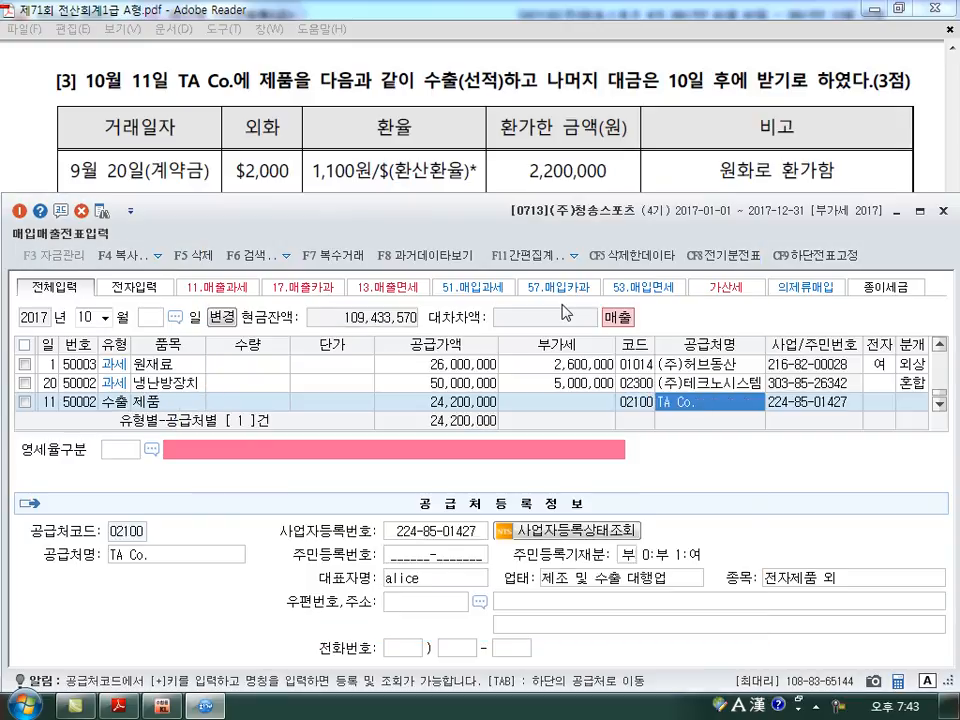
Set 영세율구분 to 1 직접수출(대행수출 포함) and the 분개 type to 3 혼합
{"action": "key", "text": "Return"}
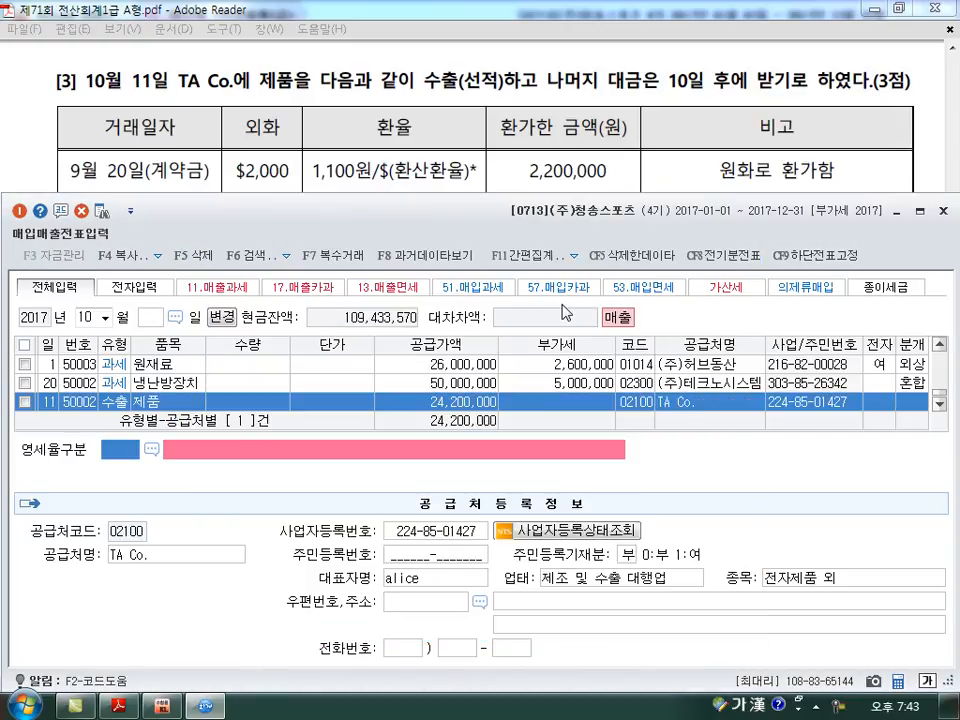
{"action": "key", "text": "F2"}
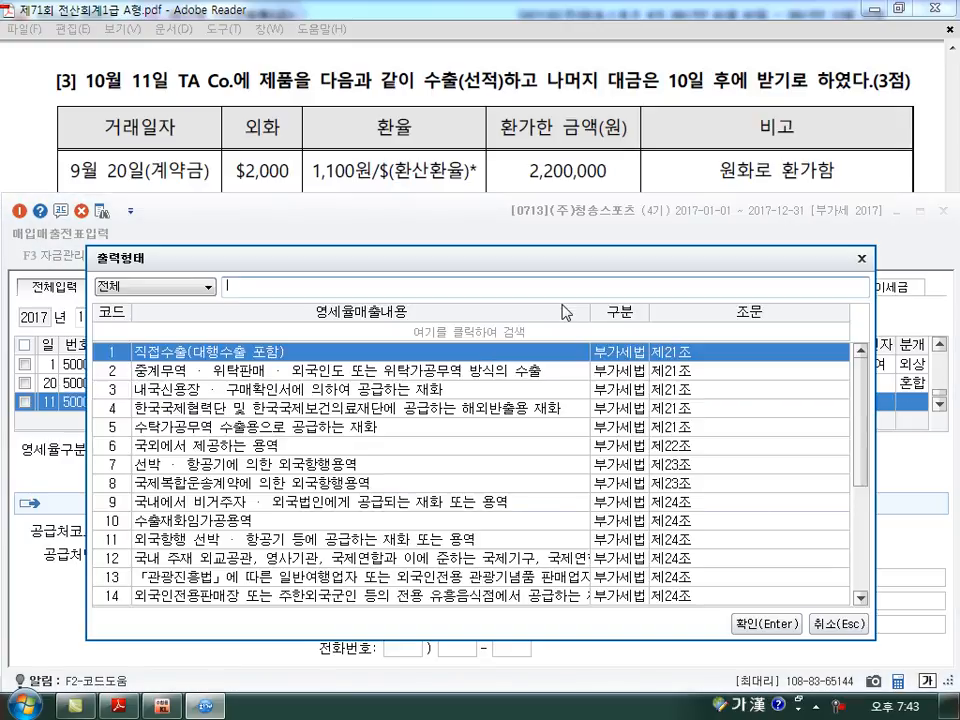
{"action": "key", "text": "Return"}
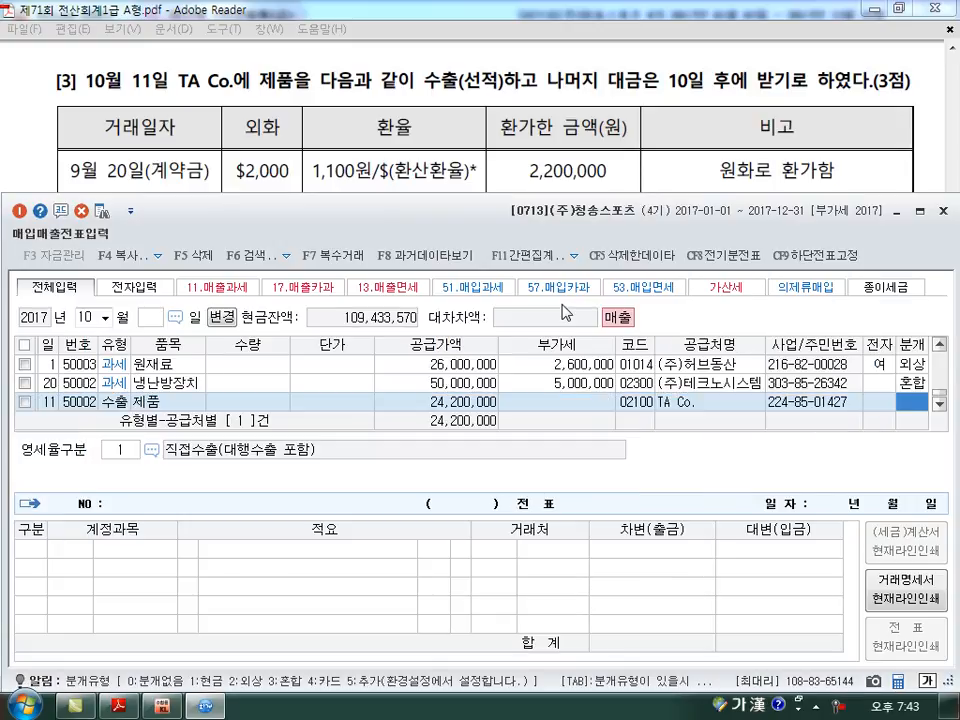
{"action": "type", "text": "3"}
{"action": "key", "text": "Return"}
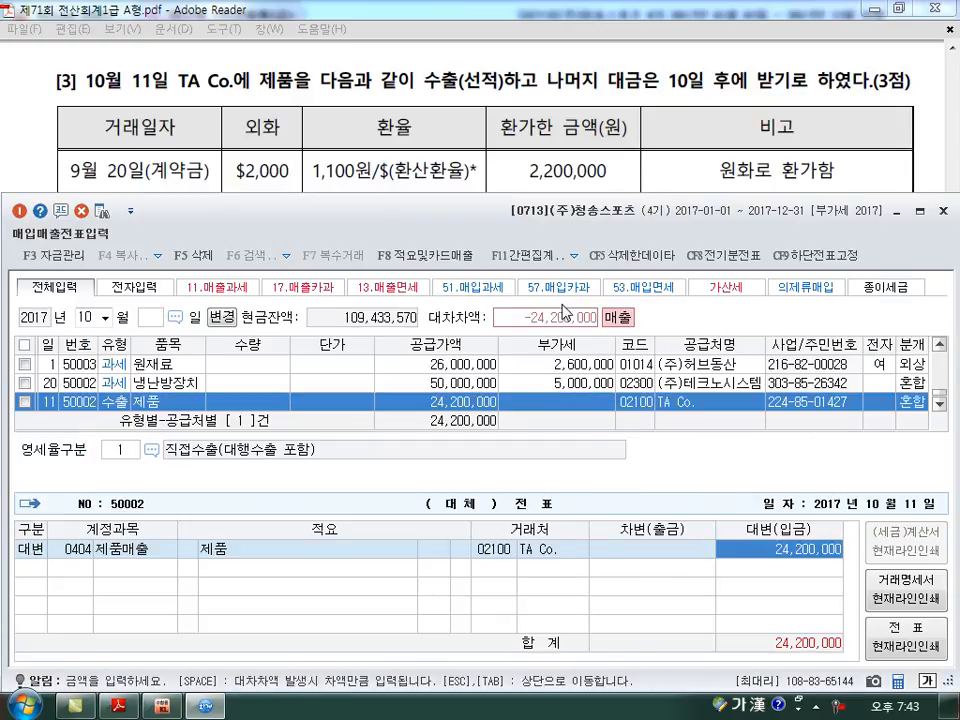
Add a debit line to the export journal entry for account 259 선수금 with 2,200,000
{"action": "type", "text": "3"}
{"action": "key", "text": "Return"}
{"action": "type", "text": "259"}
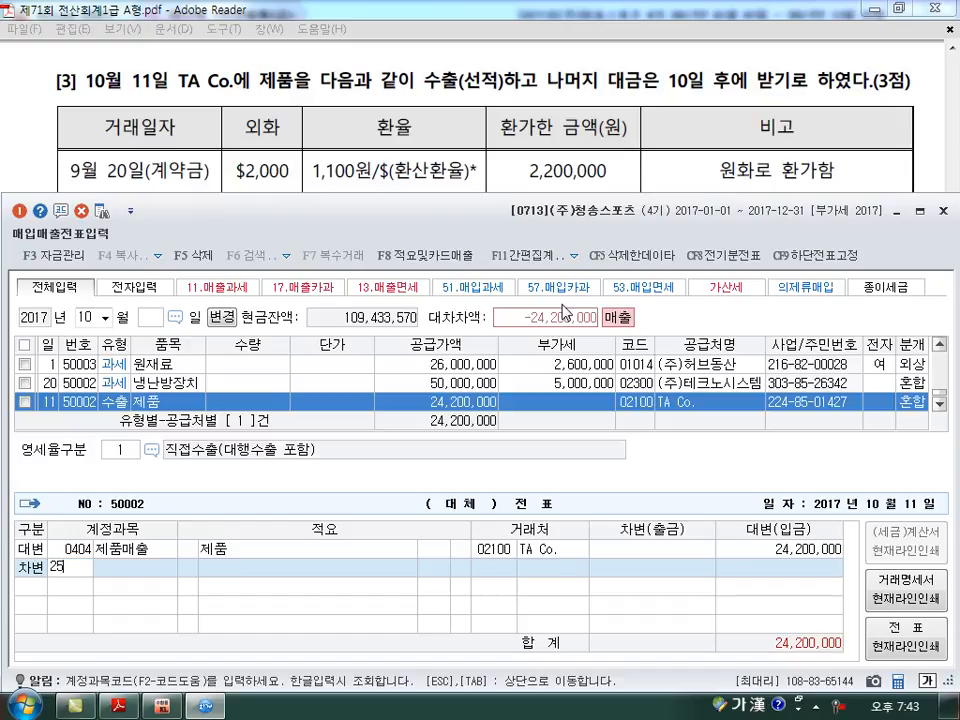
{"action": "key", "text": "Return"}
{"action": "key", "text": "Return"}
{"action": "key", "text": "Return"}
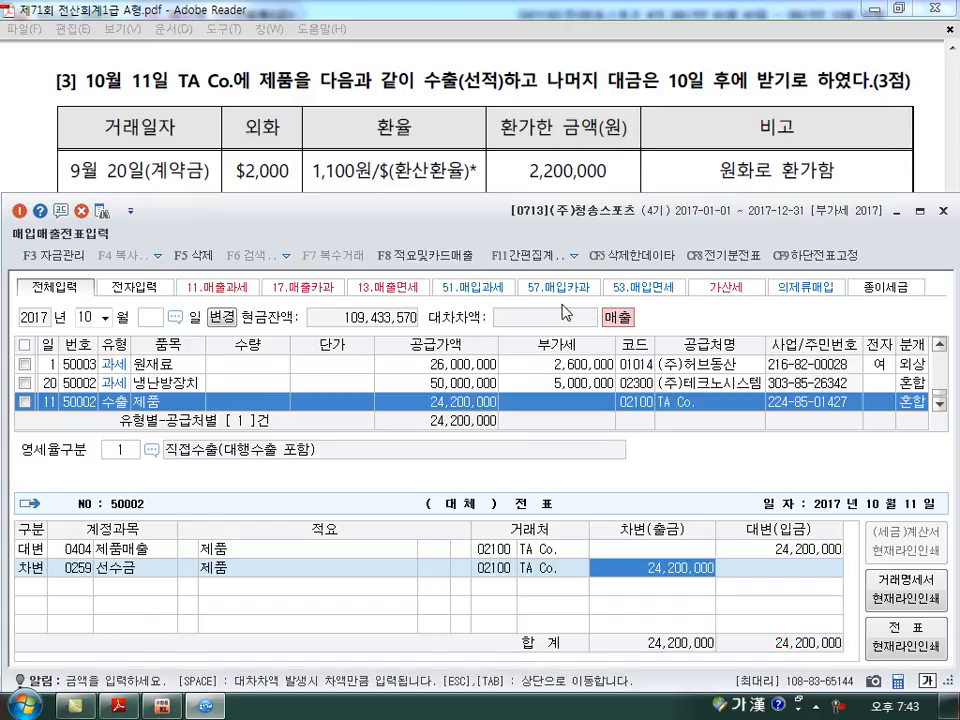
{"action": "type", "text": "2,200,000"}
{"action": "key", "text": "Return"}
{"action": "key", "text": "Up"}
{"action": "key", "text": "Right"}
{"action": "key", "text": "Right"}
{"action": "key", "text": "Right"}
{"action": "key", "text": "Right"}
{"action": "key", "text": "Return"}
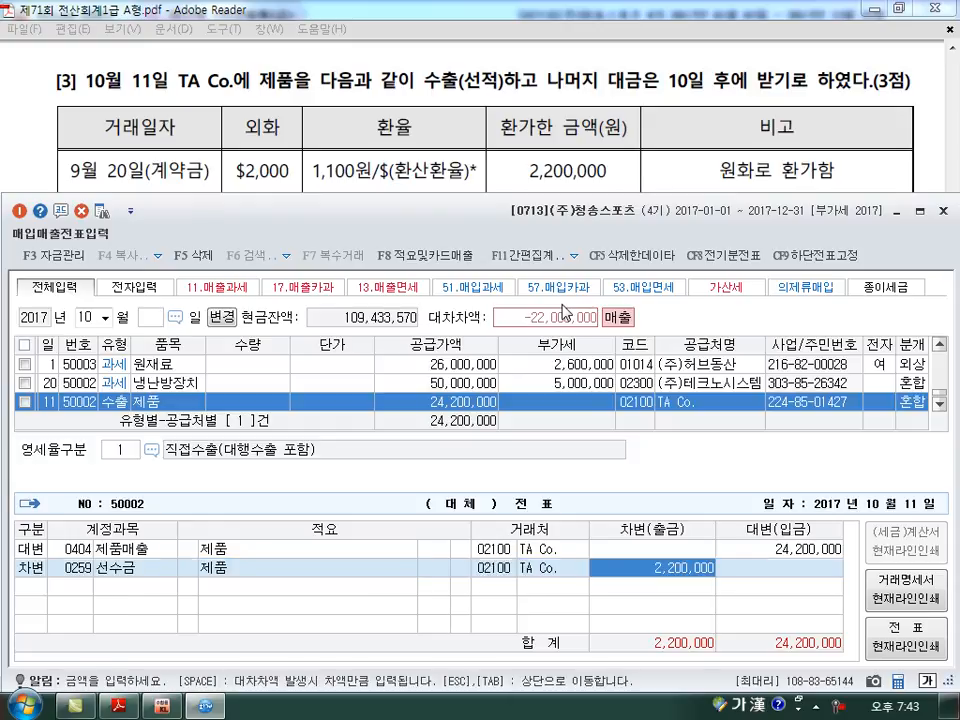
Add a debit line for account 108 외상매출금 with 22,000,000 for TA Co. and recheck the 선수금 amount
{"action": "key", "text": "Return"}
{"action": "type", "text": "3"}
{"action": "key", "text": "Return"}
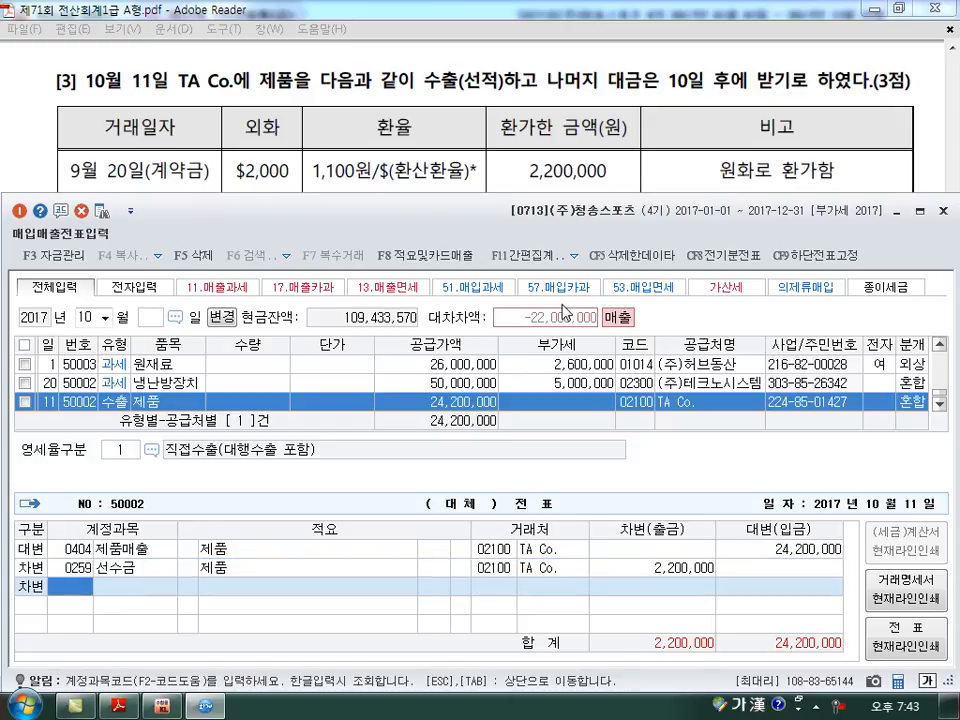
{"action": "type", "text": "108"}
{"action": "key", "text": "Return"}
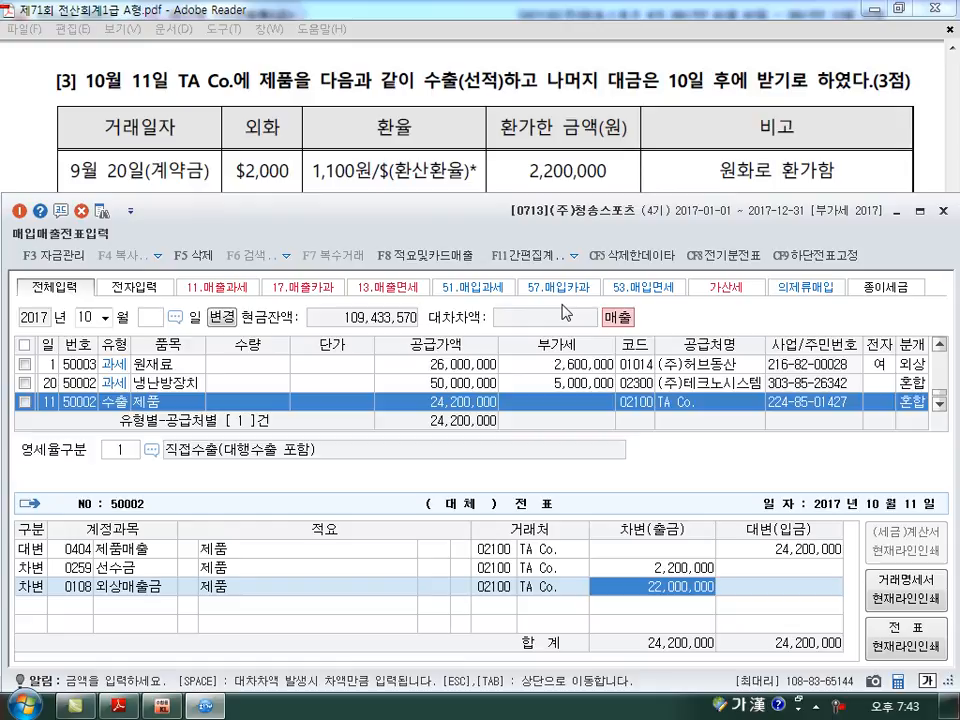
{"action": "left_click", "coordinate": [650, 567]}
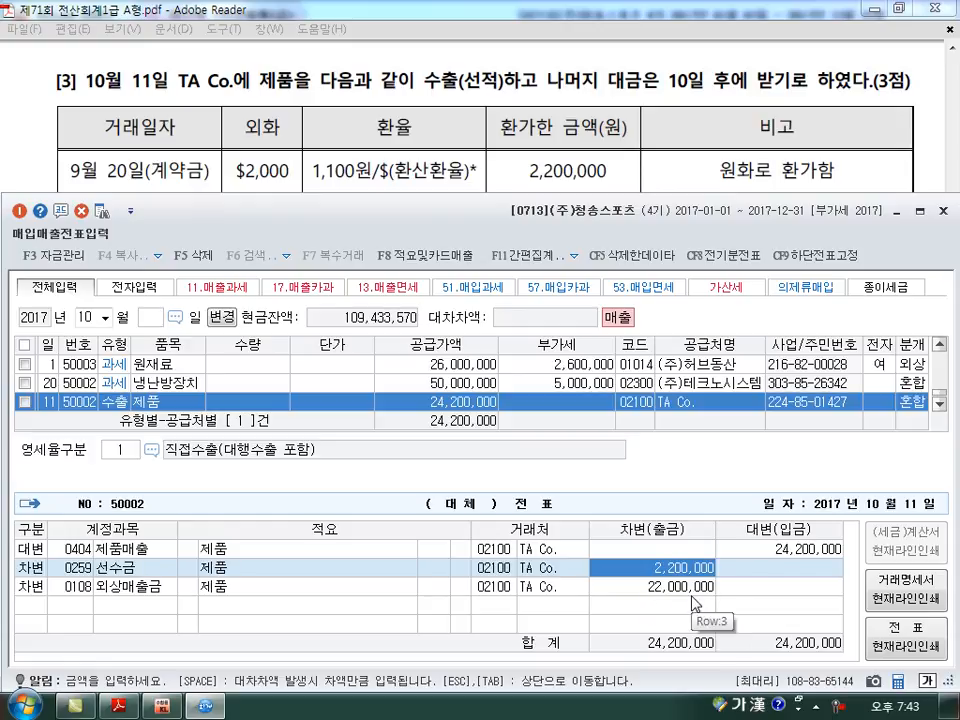
{"action": "key", "text": "Return"}
{"action": "key", "text": "Return"}
In the exam PDF, scribble out the 기준환율 footnote, circle 2,200,000 with an arrow and write 2,100,000 beside it, and clear the marks
{"action": "left_click", "coordinate": [609, 173]}
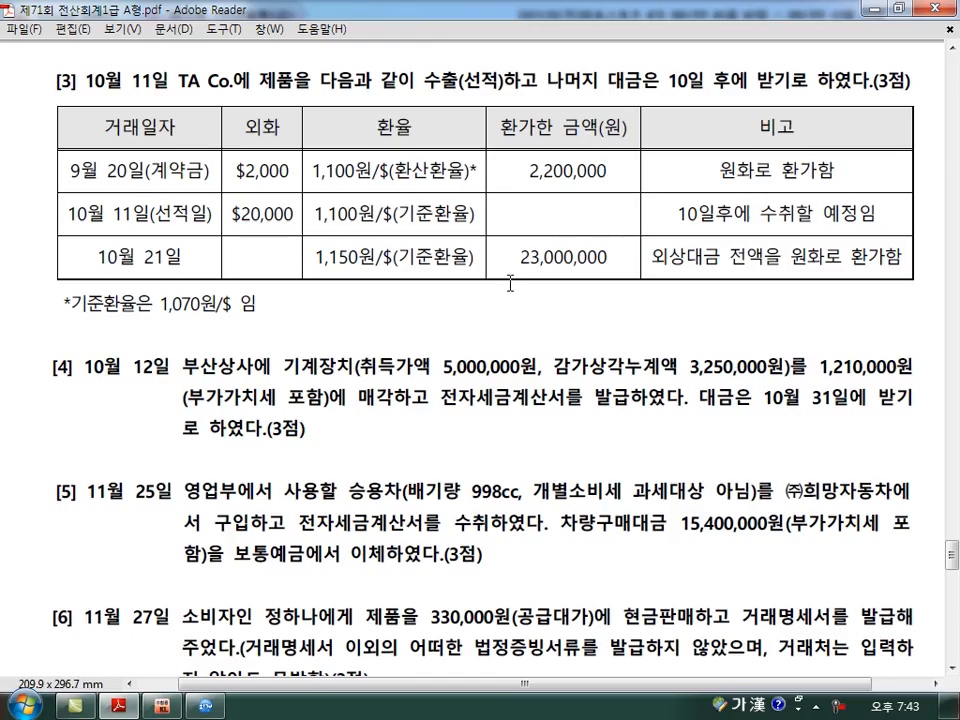
{"action": "key", "text": "ctrl+shift+d"}
{"action": "left_click_drag", "start_coordinate": [321, 382], "coordinate": [335, 379]}
{"action": "left_click_drag", "start_coordinate": [68, 310], "coordinate": [235, 313]}
{"action": "mouse_move", "coordinate": [155, 325]}
{"action": "left_mouse_down"}
{"action": "mouse_move", "coordinate": [75, 303]}
{"action": "mouse_move", "coordinate": [215, 300]}
{"action": "mouse_move", "coordinate": [70, 305]}
{"action": "mouse_move", "coordinate": [305, 312]}
{"action": "left_mouse_up"}
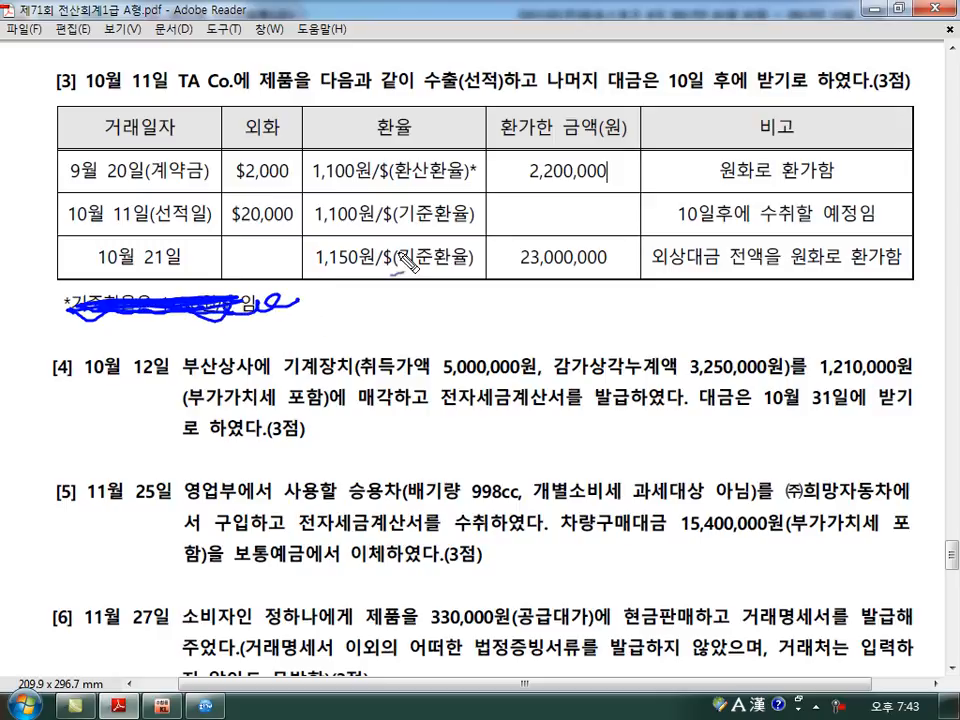
{"action": "mouse_move", "coordinate": [600, 130]}
{"action": "left_mouse_down"}
{"action": "mouse_move", "coordinate": [645, 178]}
{"action": "mouse_move", "coordinate": [552, 222]}
{"action": "mouse_move", "coordinate": [692, 238]}
{"action": "mouse_move", "coordinate": [677, 235]}
{"action": "left_mouse_up"}
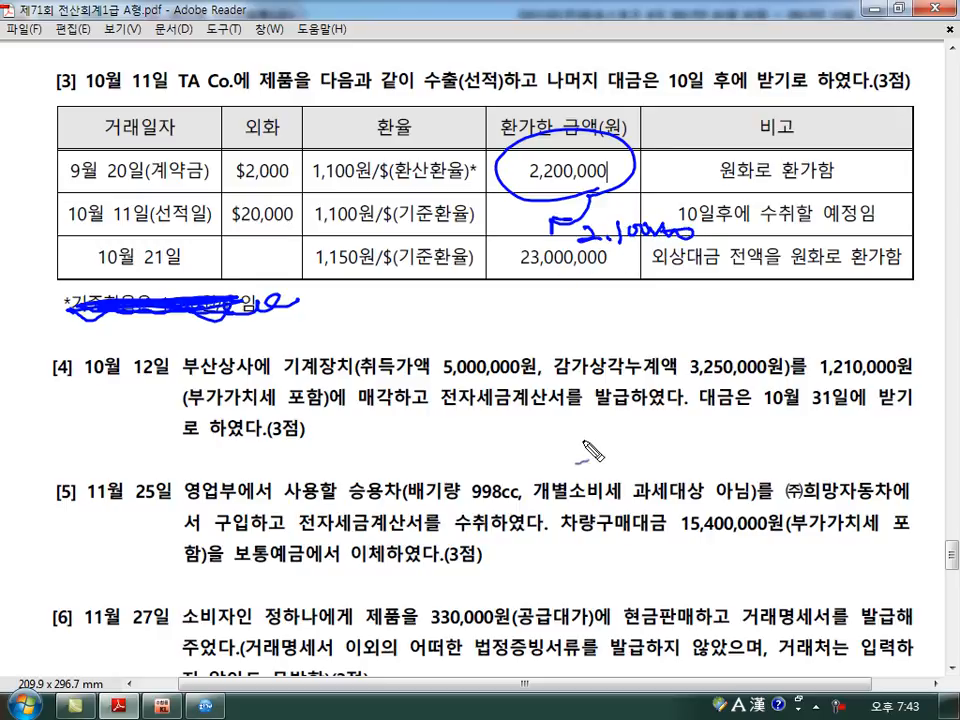
{"action": "key", "text": "Escape"}
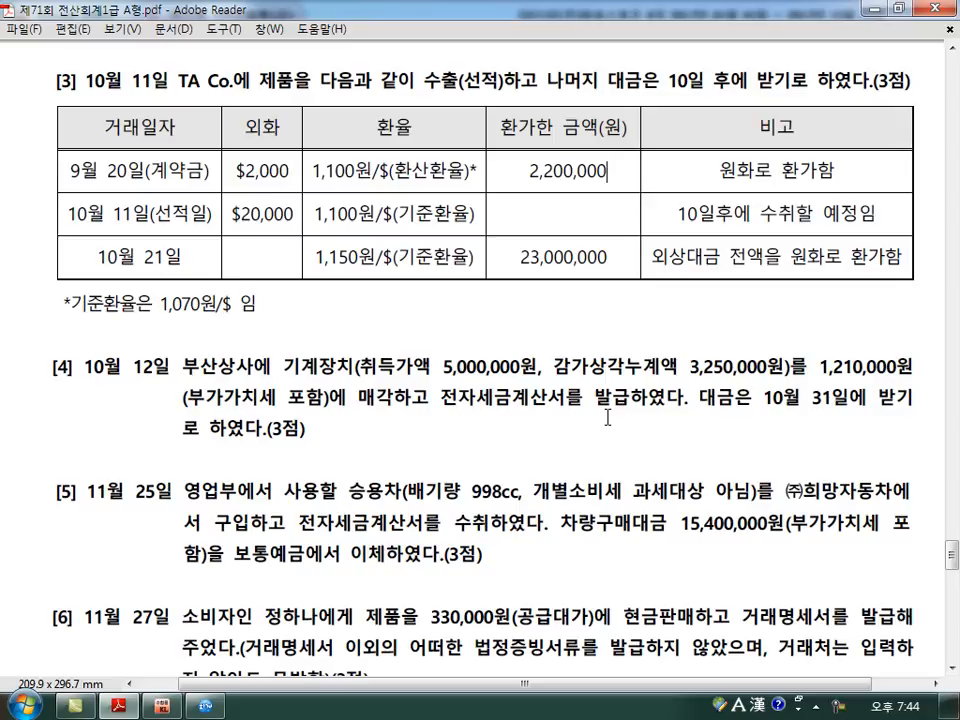
Highlight the 2,200,000 contract amount in the exam PDF and start the question [4] voucher row dated October 12
{"action": "left_click_drag", "start_coordinate": [529, 171], "coordinate": [607, 171]}
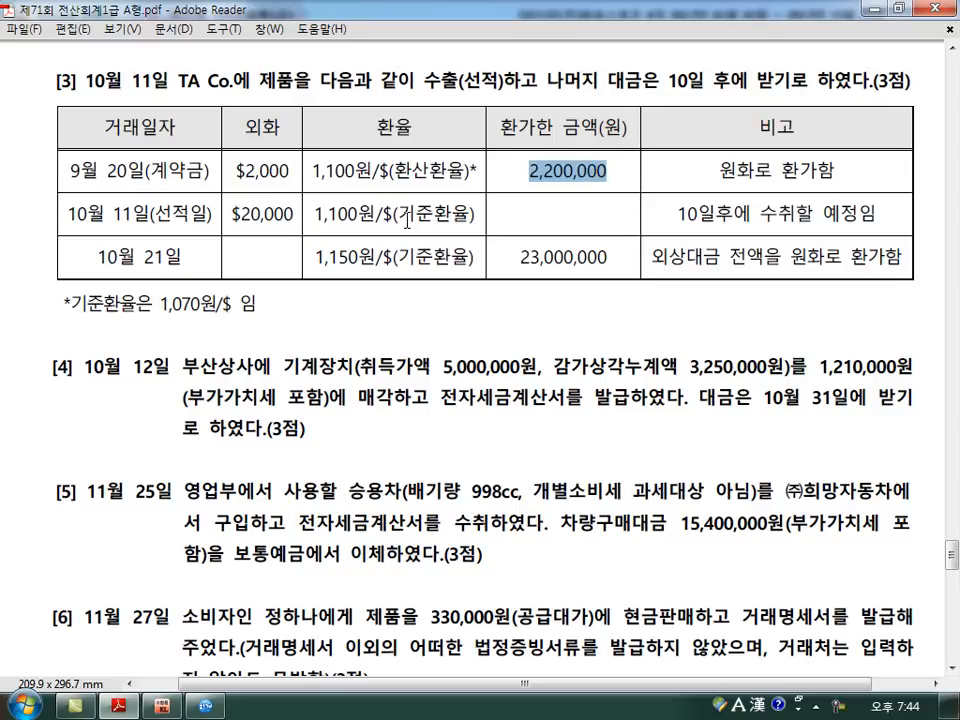
{"action": "left_click", "coordinate": [469, 395]}
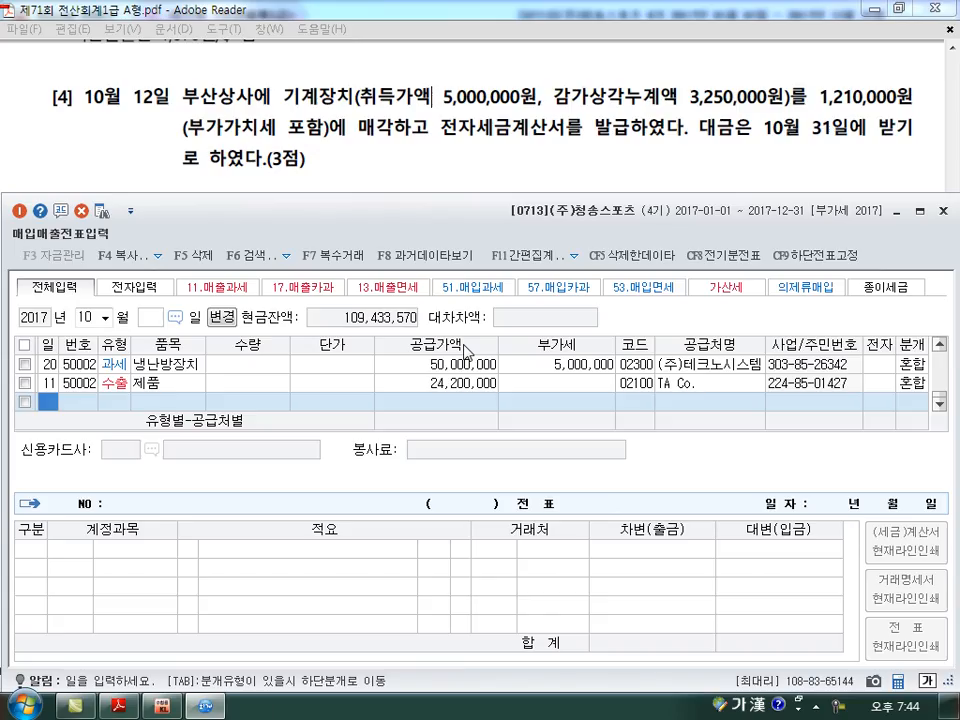
{"action": "type", "text": "12"}
{"action": "key", "text": "Return"}
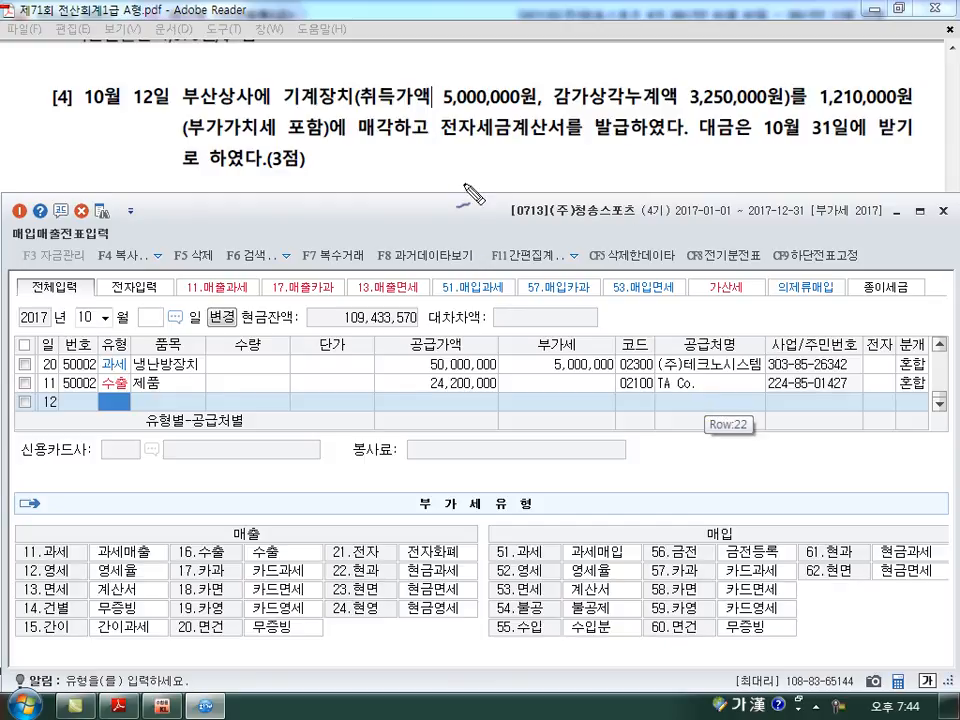
Handwrite the VAT calculation 1,210,000 × 100/110 = 1,100,000, plus 110,000 = 1,210,000, over the screen and clear the marks
{"action": "mouse_move", "coordinate": [435, 152]}
{"action": "left_mouse_down"}
{"action": "mouse_move", "coordinate": [458, 182]}
{"action": "mouse_move", "coordinate": [465, 165]}
{"action": "mouse_move", "coordinate": [566, 178]}
{"action": "mouse_move", "coordinate": [630, 152]}
{"action": "mouse_move", "coordinate": [700, 176]}
{"action": "mouse_move", "coordinate": [785, 172]}
{"action": "left_mouse_up"}
{"action": "mouse_move", "coordinate": [688, 206]}
{"action": "left_mouse_down"}
{"action": "mouse_move", "coordinate": [700, 195]}
{"action": "mouse_move", "coordinate": [745, 198]}
{"action": "mouse_move", "coordinate": [674, 220]}
{"action": "mouse_move", "coordinate": [692, 244]}
{"action": "mouse_move", "coordinate": [724, 238]}
{"action": "mouse_move", "coordinate": [679, 247]}
{"action": "left_mouse_up"}
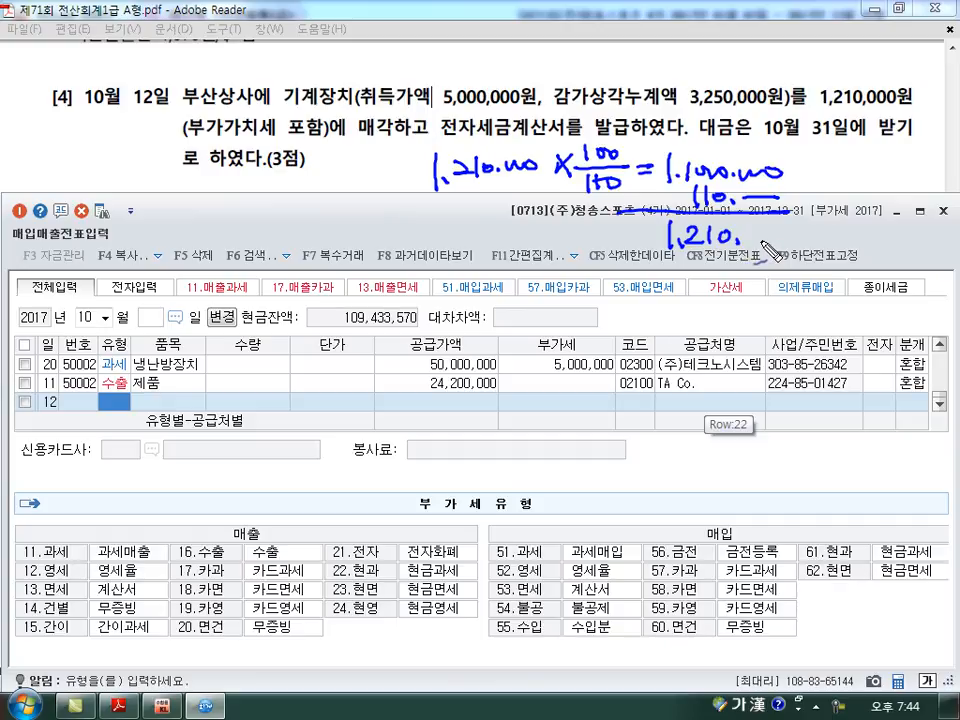
{"action": "left_click_drag", "start_coordinate": [756, 238], "coordinate": [787, 236]}
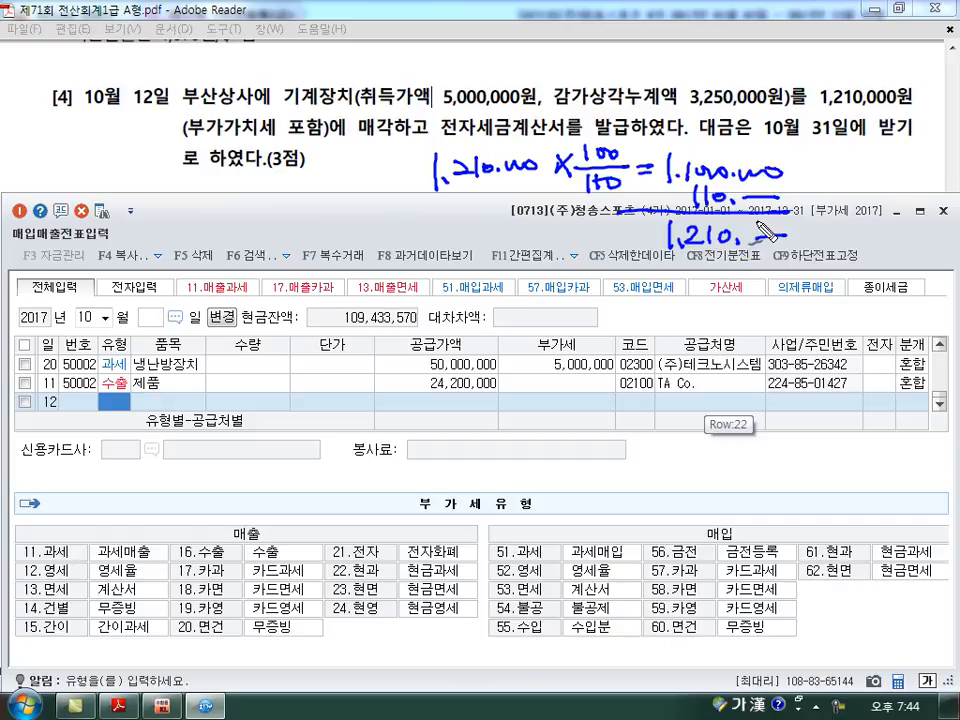
{"action": "key", "text": "Escape"}
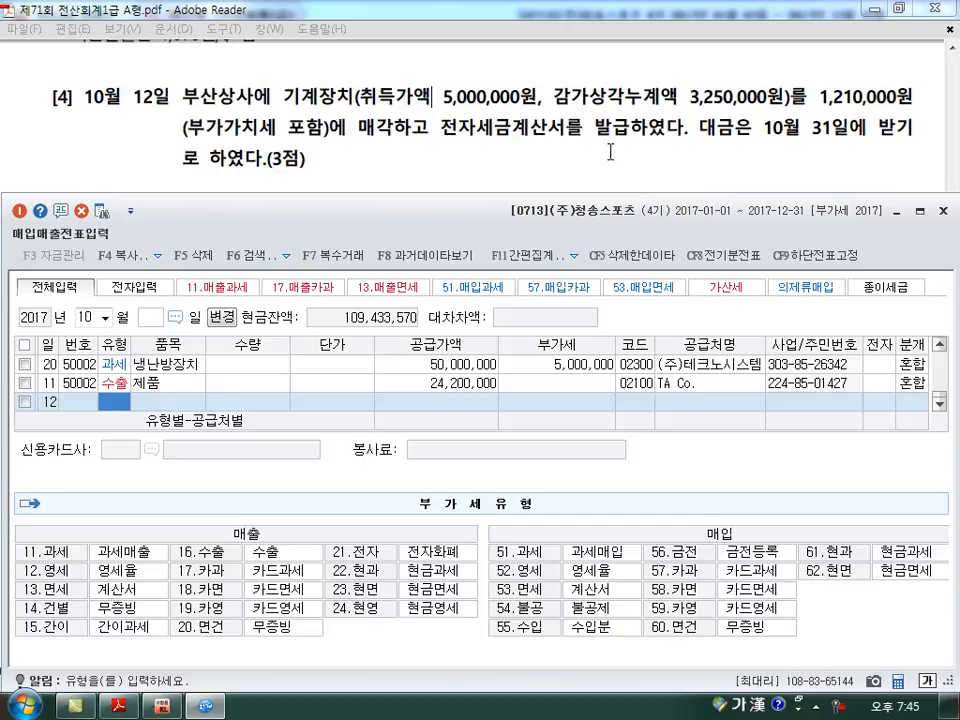
Set the October 12 row's 유형 to 11 과세 and its 품목 to 기계장치
{"action": "type", "text": "11"}
{"action": "key", "text": "Return"}
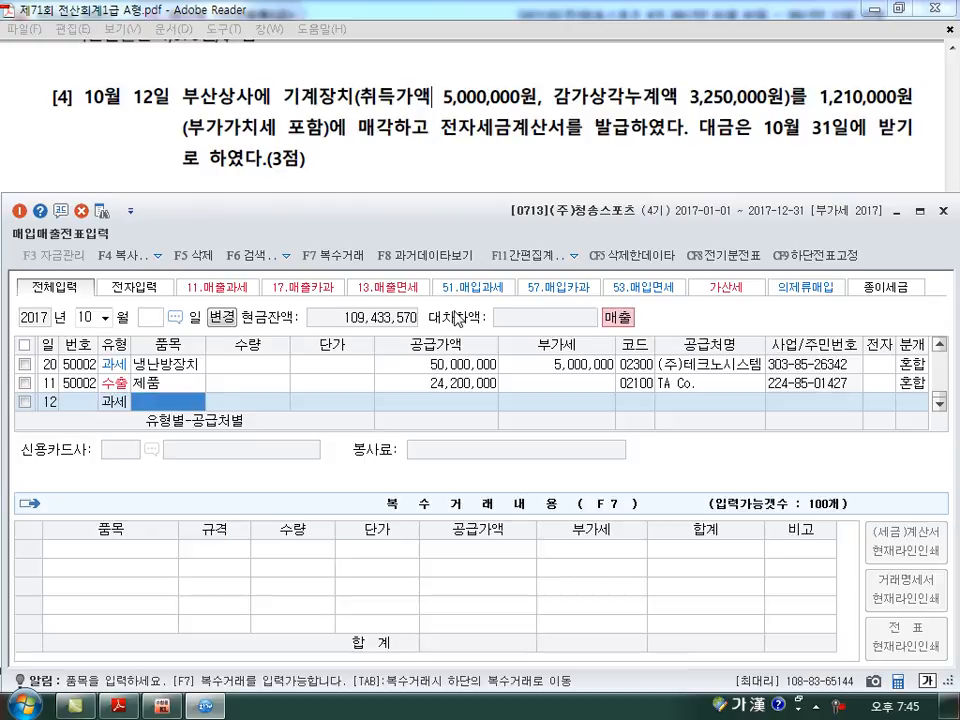
{"action": "type", "text": "기계장치"}
{"action": "key", "text": "BackSpace"}
{"action": "key", "text": "Return"}
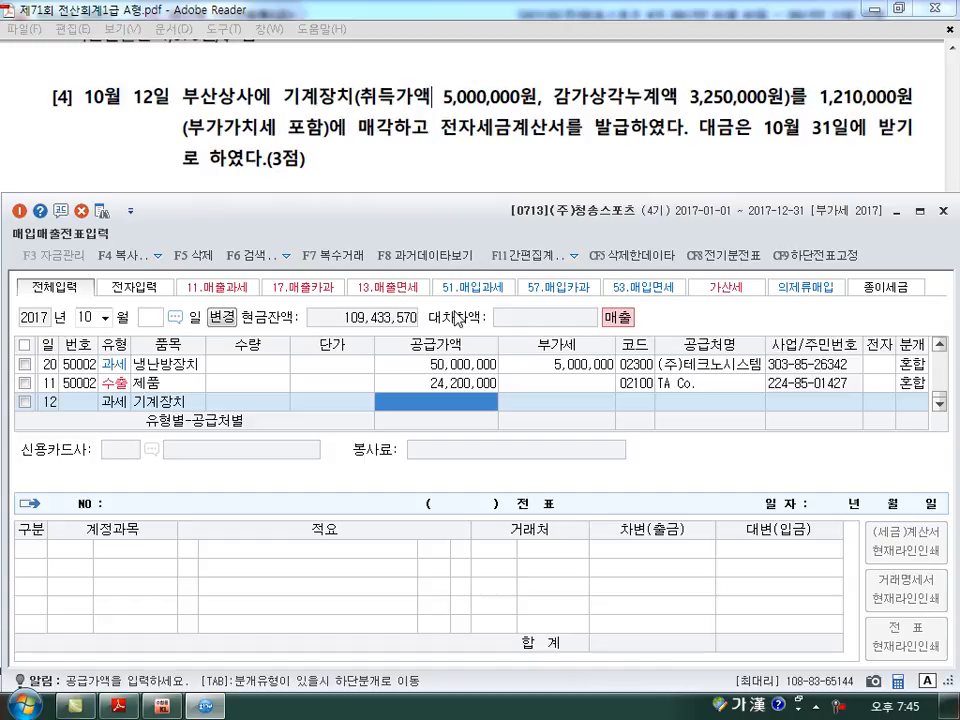
Switch the October 12 row's 유형 to 14 건별 and enter the VAT-inclusive amount 1,210,000 as 공급가액
{"action": "key", "text": "Left"}
{"action": "key", "text": "Left"}
{"action": "key", "text": "Left"}
{"action": "key", "text": "Left"}
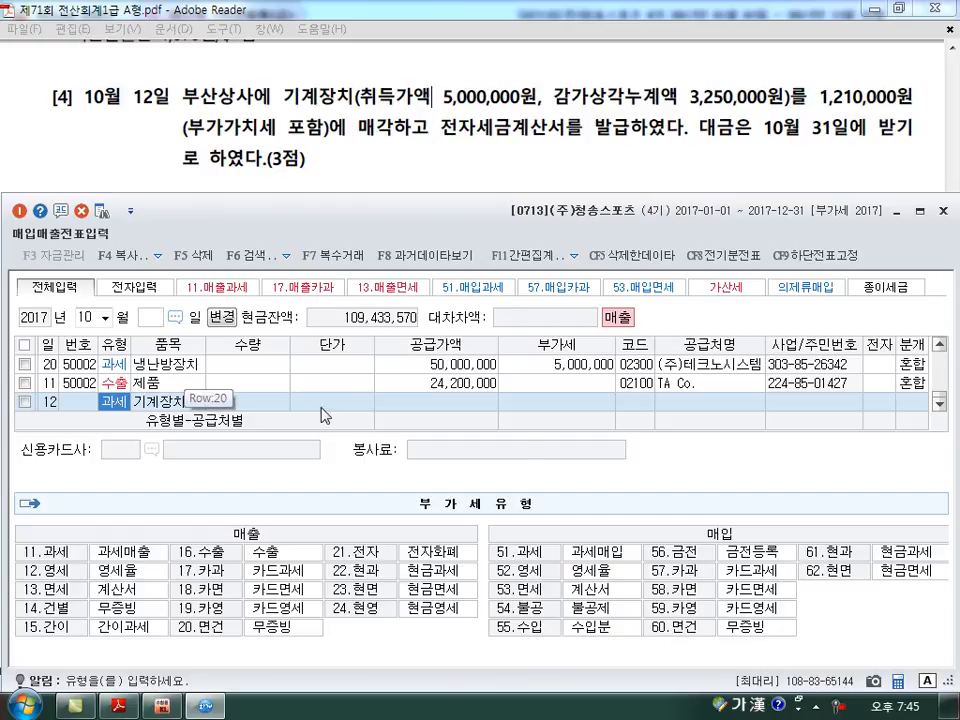
{"action": "left_click", "coordinate": [477, 418]}
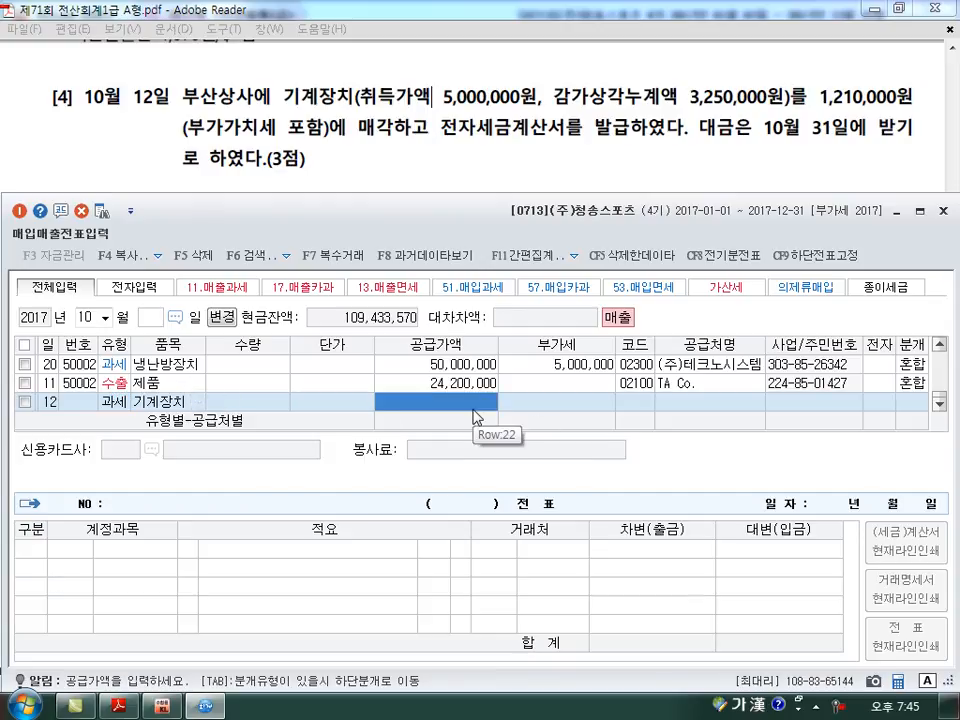
{"action": "left_click", "coordinate": [117, 404]}
{"action": "type", "text": "14"}
{"action": "key", "text": "Return"}
{"action": "key", "text": "Return"}
{"action": "key", "text": "Return"}
{"action": "key", "text": "Return"}
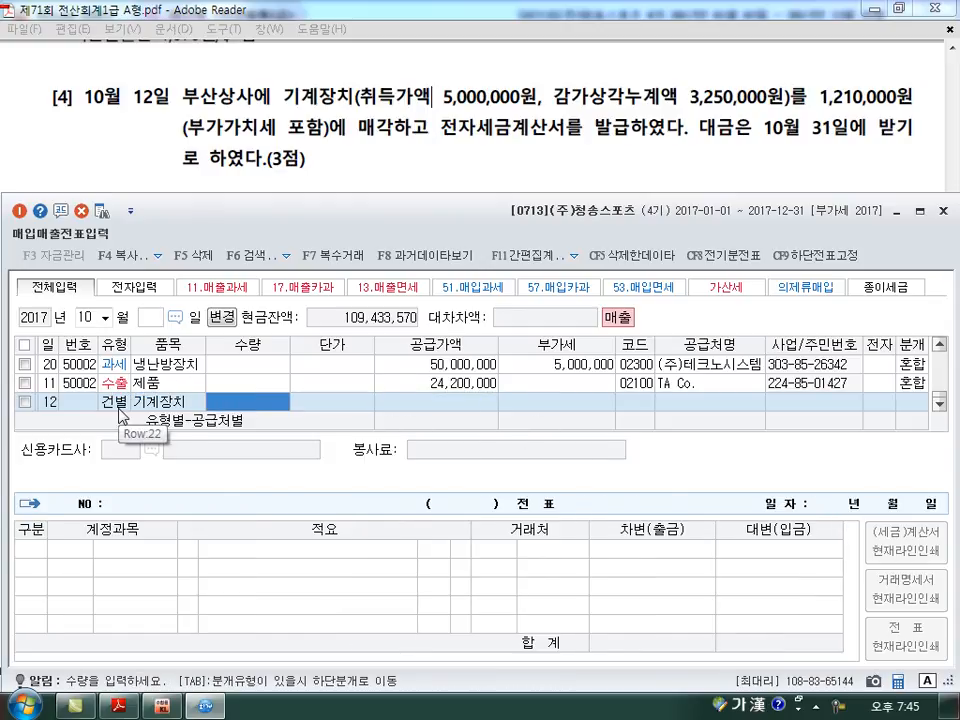
{"action": "type", "text": "1210000"}
{"action": "key", "text": "Return"}
Change the October 12 row's 유형 back to 11 과세, keeping the split 공급가액 and 부가세
{"action": "key", "text": "Left"}
{"action": "key", "text": "Left"}
{"action": "key", "text": "Left"}
{"action": "key", "text": "Left"}
{"action": "key", "text": "Left"}
{"action": "type", "text": "11"}
{"action": "key", "text": "Return"}
{"action": "key", "text": "Return"}
{"action": "key", "text": "Return"}
{"action": "key", "text": "Return"}
{"action": "key", "text": "Return"}
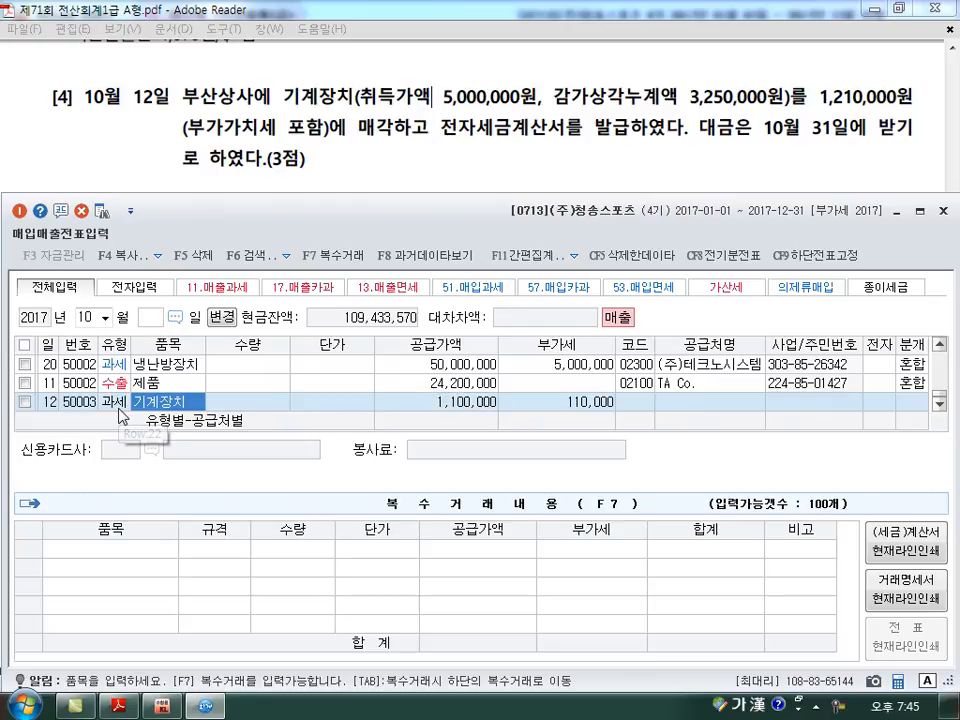
Set the October 12 sale's 공급처 to 부산상사 and mark it as an electronic invoice with 전자 1 여
{"action": "key", "text": "Return"}
{"action": "type", "text": "부산"}
{"action": "key", "text": "Return"}
{"action": "key", "text": "Return"}
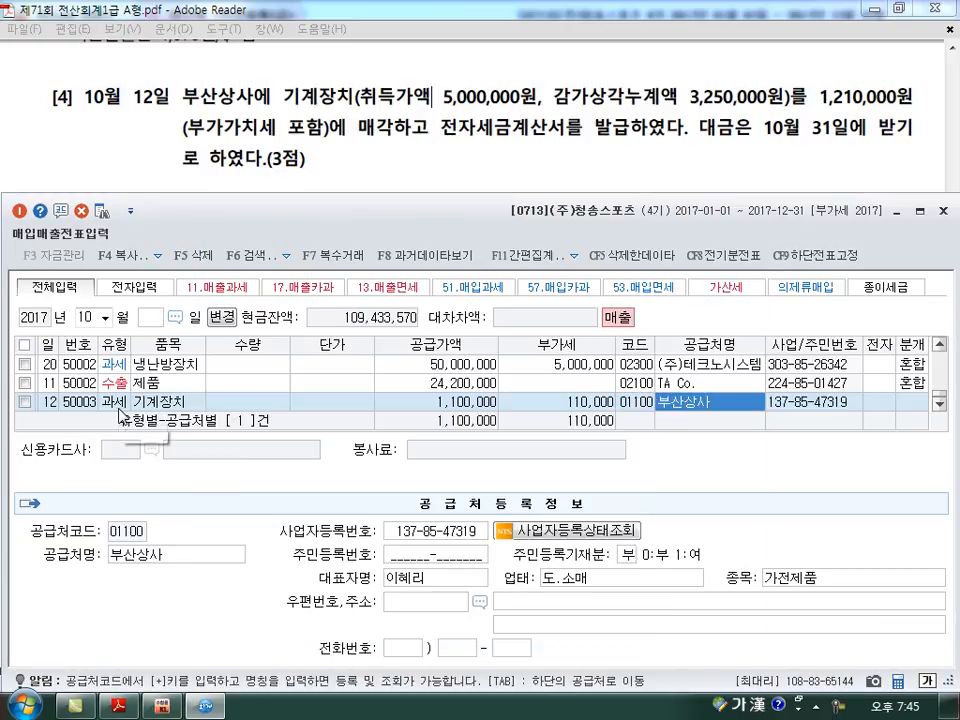
{"action": "key", "text": "Return"}
{"action": "type", "text": "1"}
{"action": "key", "text": "Return"}
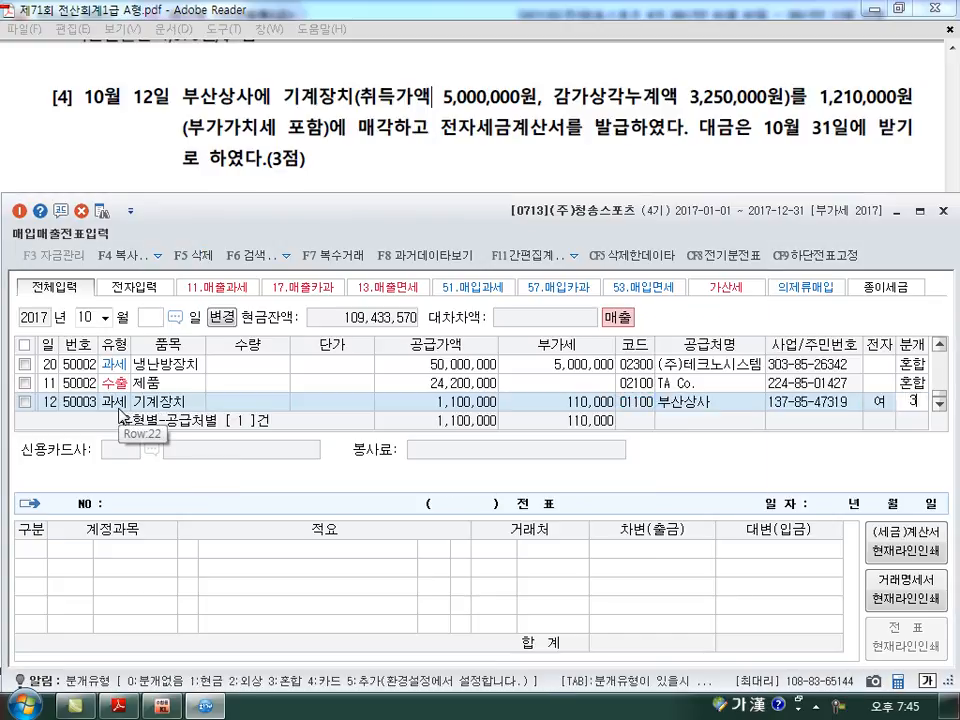
Set 분개 to 3 혼합 and change the 제품매출 credit line to account 0206 기계장치 with 5,000,000
{"action": "type", "text": "3"}
{"action": "key", "text": "Return"}
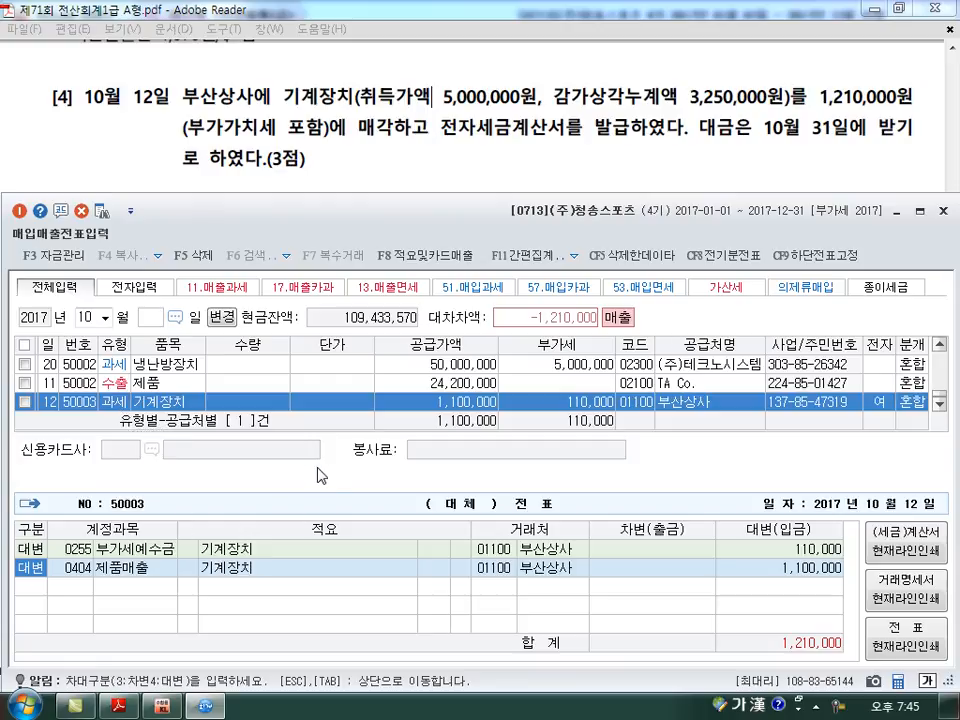
{"action": "key", "text": "Return"}
{"action": "type", "text": "0206"}
{"action": "key", "text": "Return"}
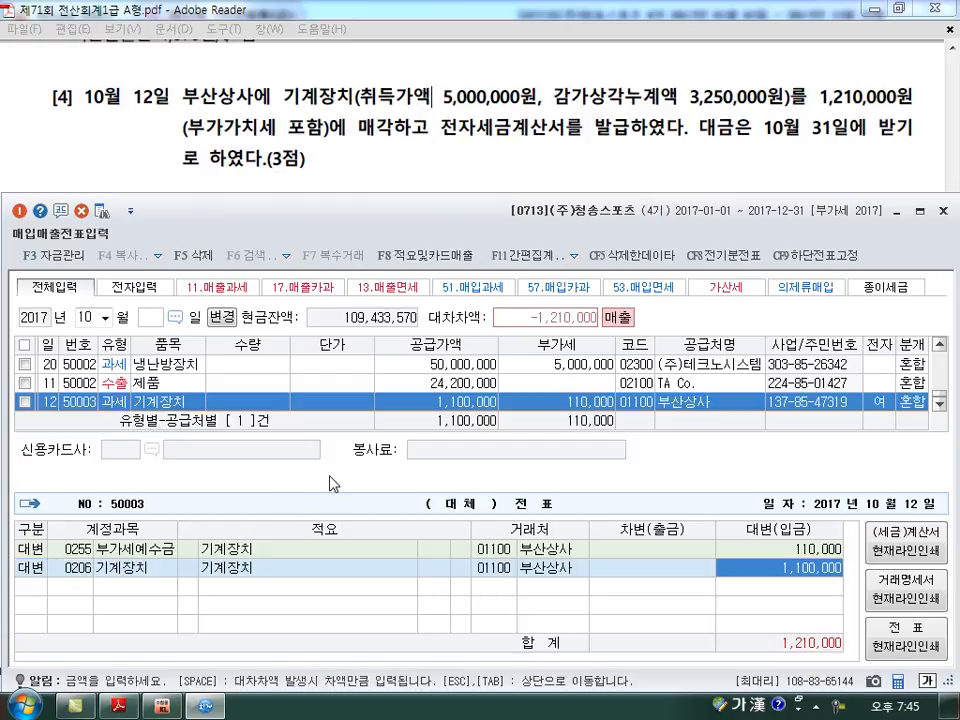
{"action": "type", "text": "5000000"}
{"action": "key", "text": "Return"}
Add a debit line for account 0207 감가상각누계액 with 3,250,000
{"action": "type", "text": "3"}
{"action": "key", "text": "Return"}
{"action": "type", "text": "0207"}
{"action": "key", "text": "Return"}
{"action": "type", "text": "3250000"}
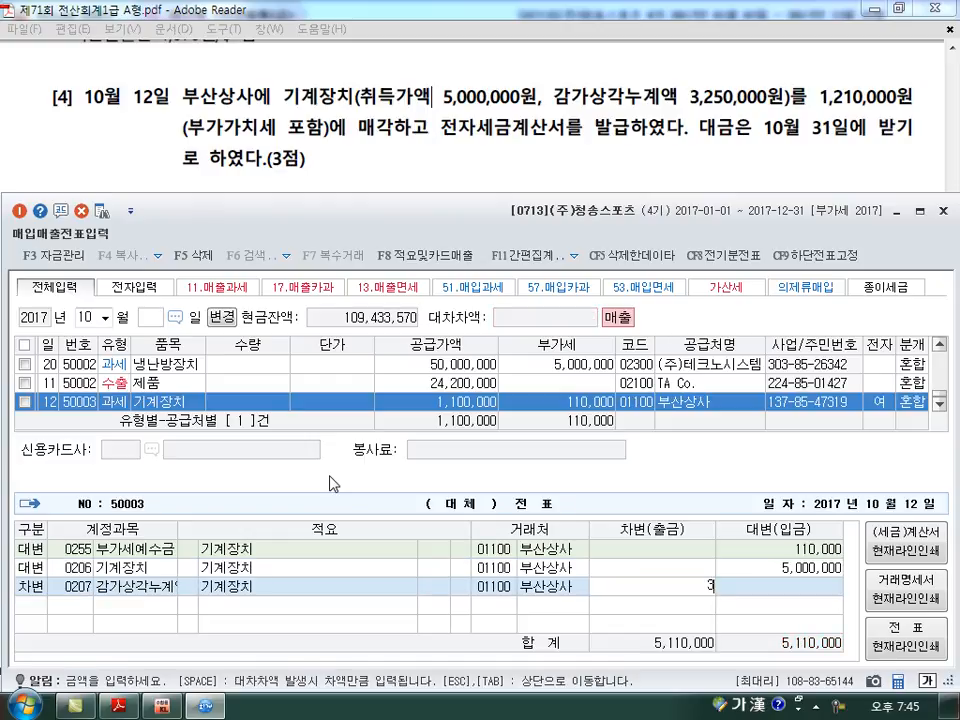
{"action": "key", "text": "Return"}
Add a debit line for account 0120 미수금 with 1,210,000
{"action": "type", "text": "3"}
{"action": "key", "text": "Return"}
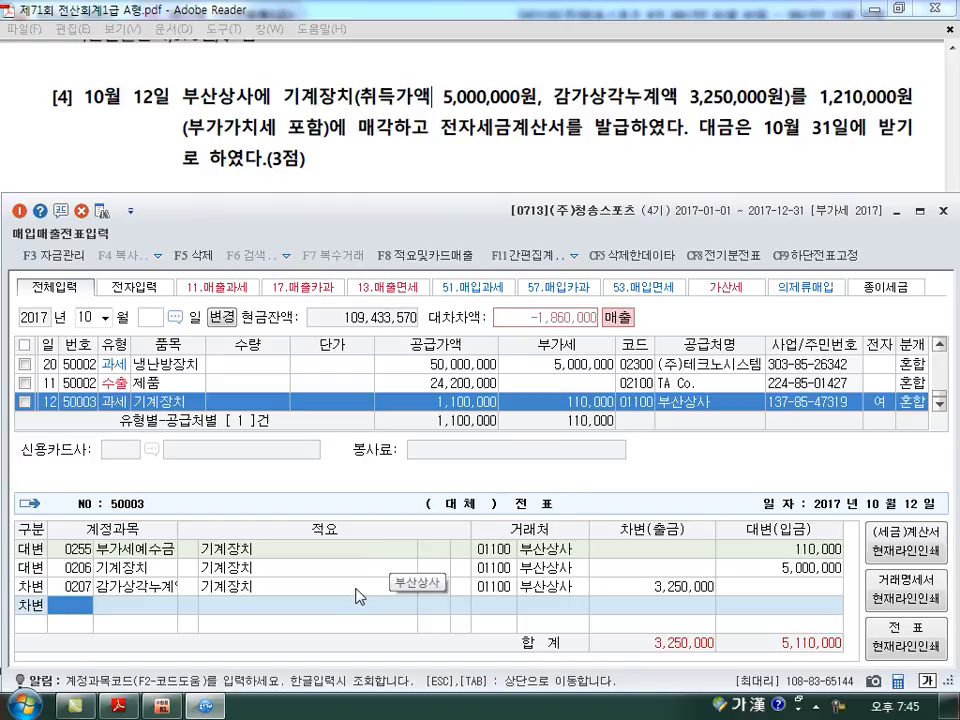
{"action": "type", "text": "120"}
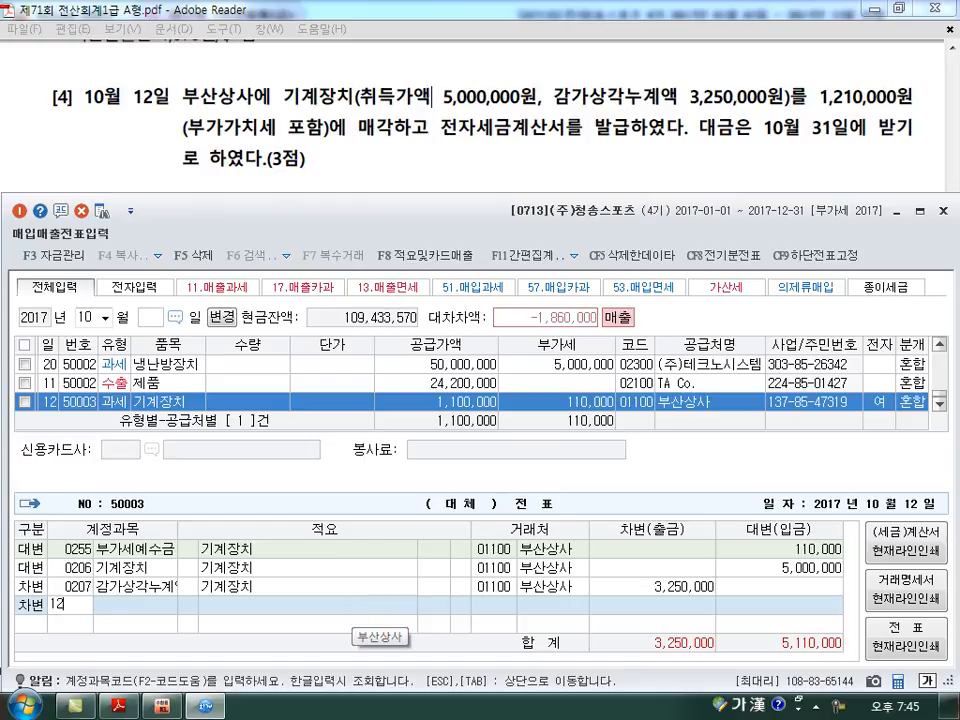
{"action": "key", "text": "Return"}
{"action": "type", "text": "1210000"}
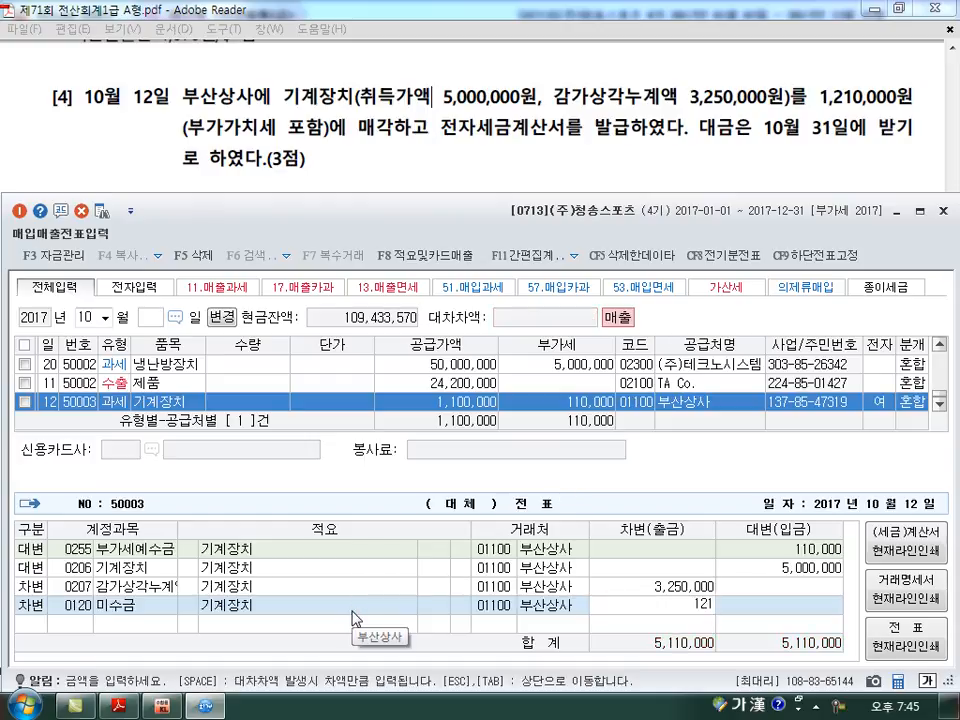
{"action": "key", "text": "Return"}
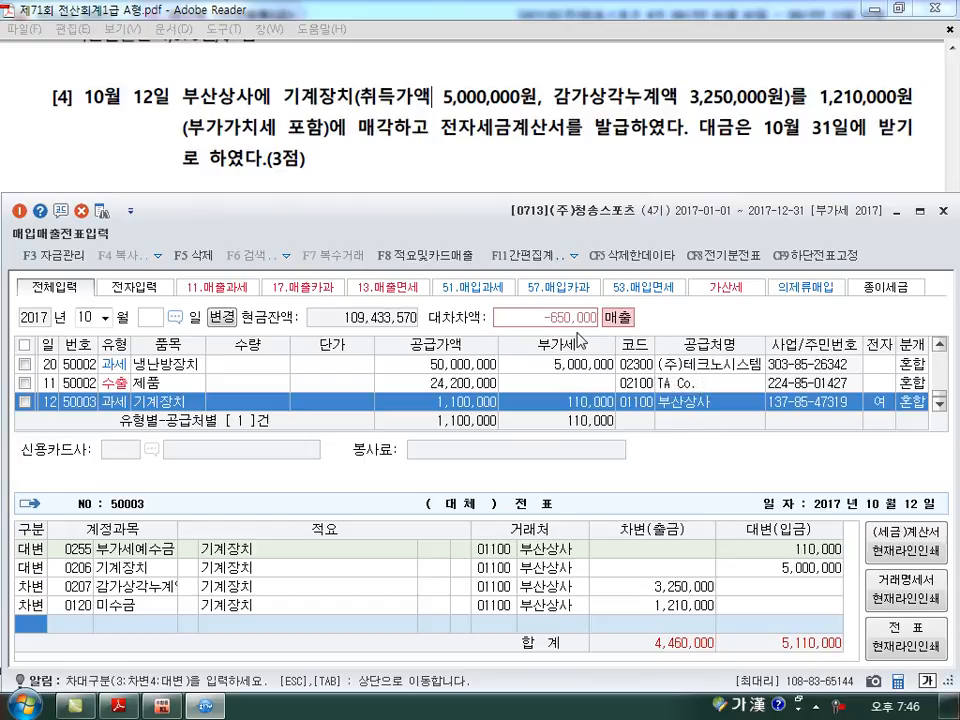
Add a debit line for account 0970 with the balancing amount 650,000 and review the journal entry's amounts
{"action": "type", "text": "3"}
{"action": "key", "text": "Return"}
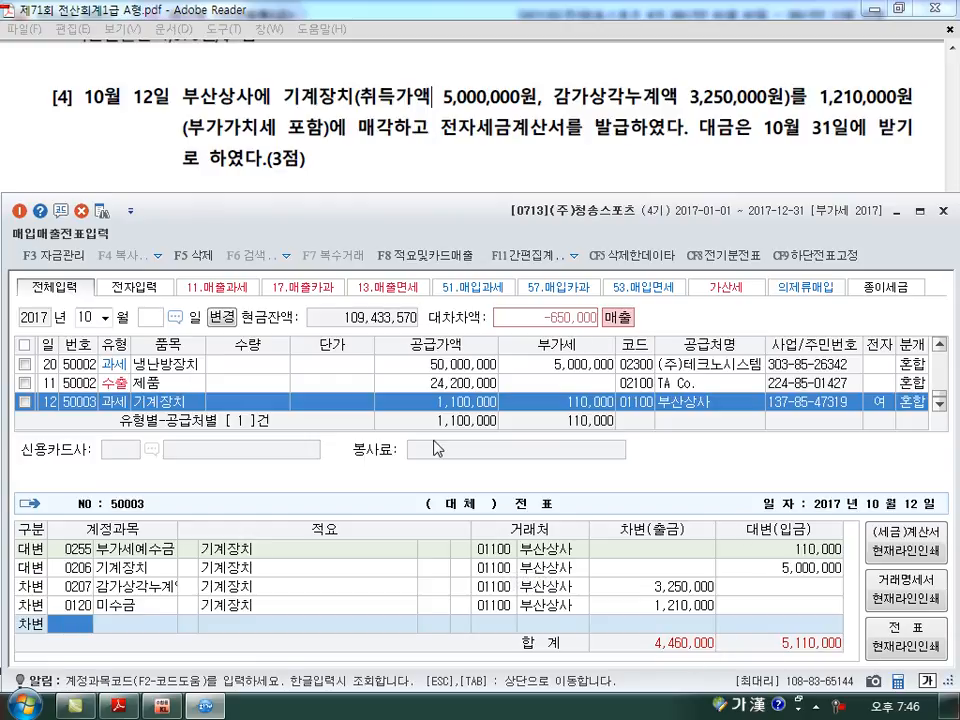
{"action": "type", "text": "0970"}
{"action": "key", "text": "Return"}
{"action": "key", "text": "Return"}
{"action": "key", "text": "Return"}
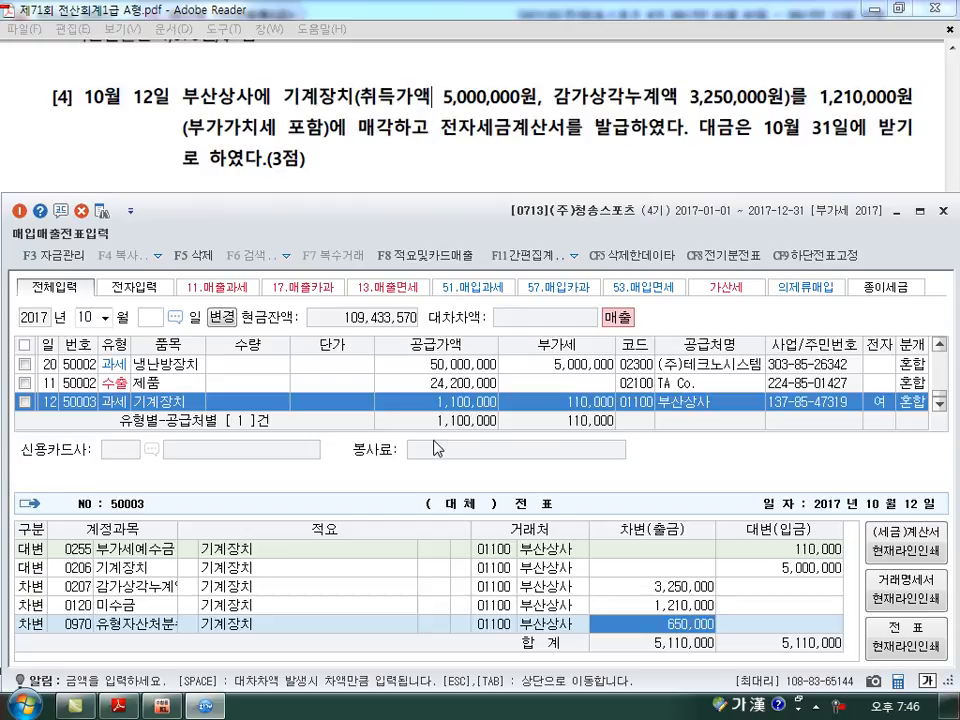
{"action": "left_click", "coordinate": [805, 568]}
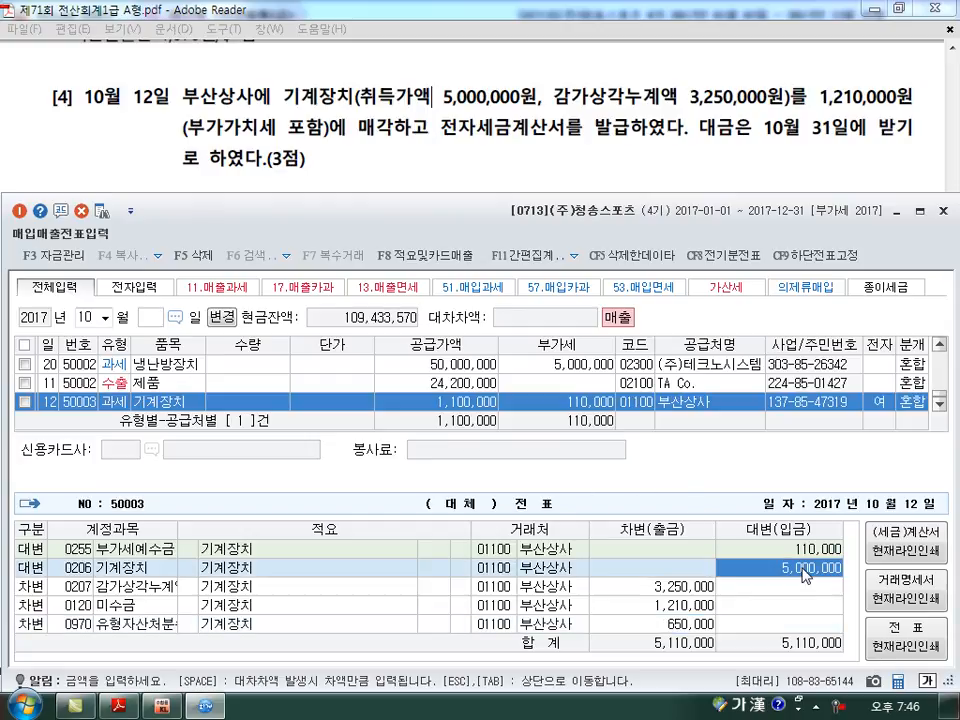
{"action": "left_click", "coordinate": [646, 587]}
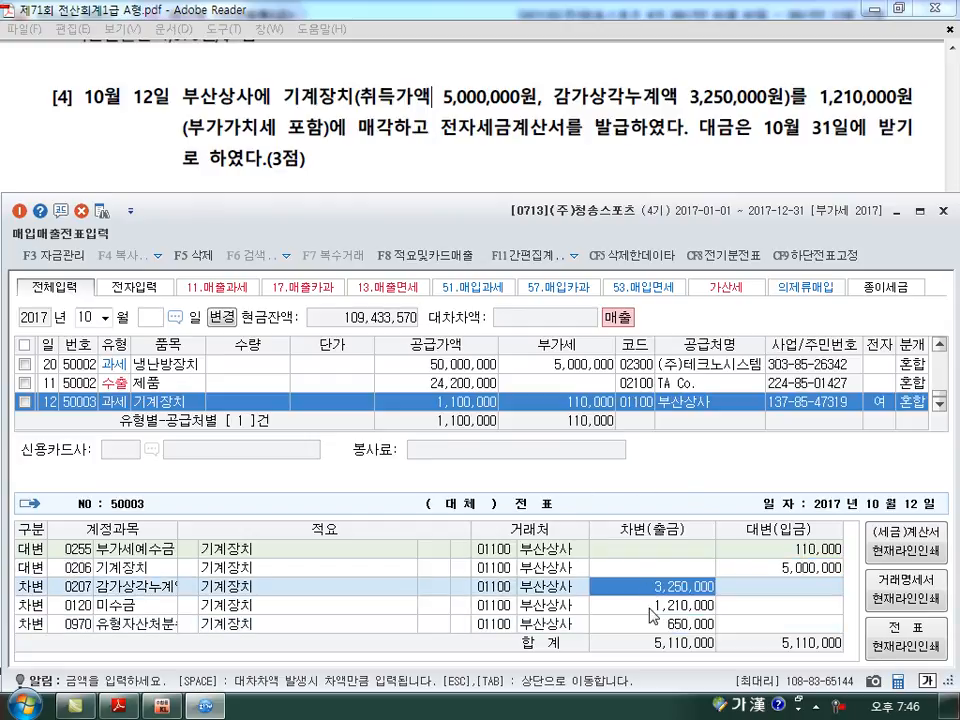
{"action": "left_click", "coordinate": [646, 607]}
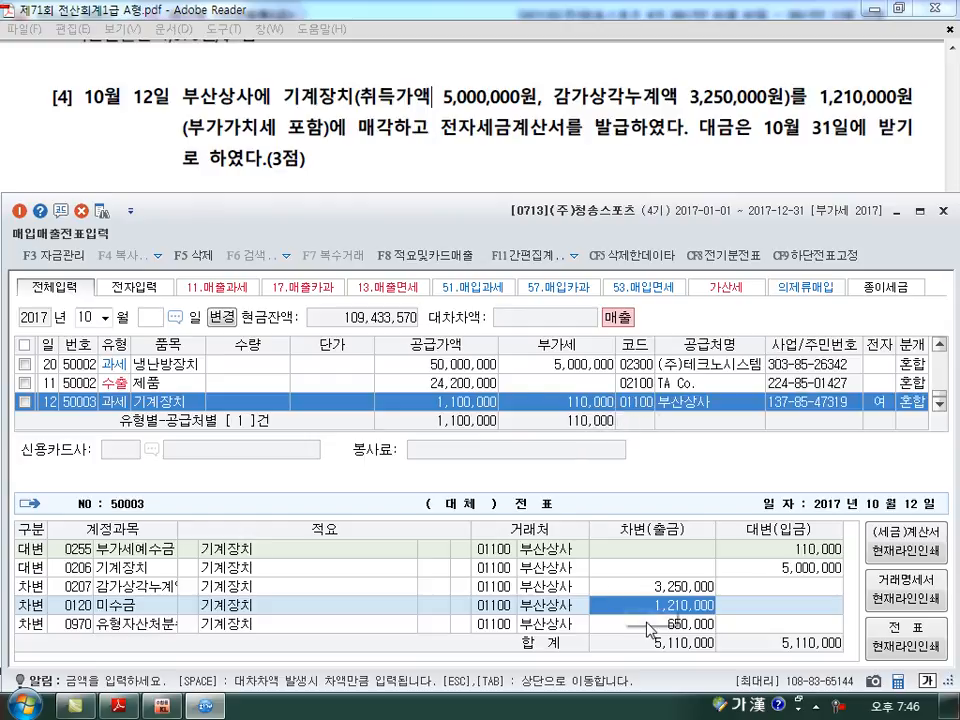
{"action": "key", "text": "Return"}
{"action": "key", "text": "Return"}
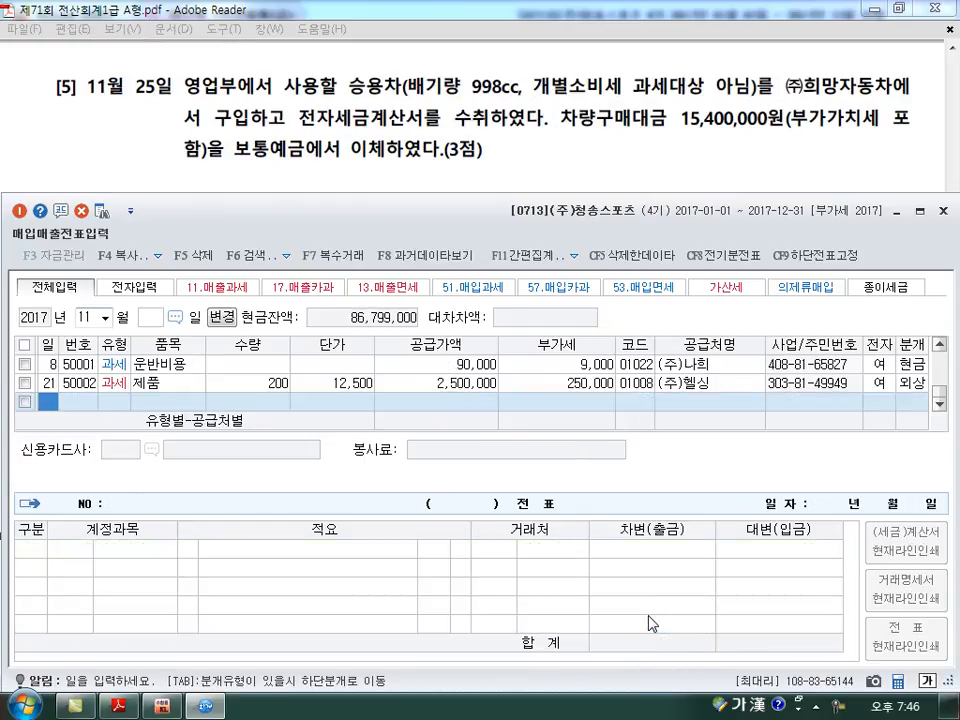
Start the question [5] voucher dated November 25 with 유형 51 과세 and 품목 승용차
{"action": "type", "text": "25"}
{"action": "key", "text": "Return"}
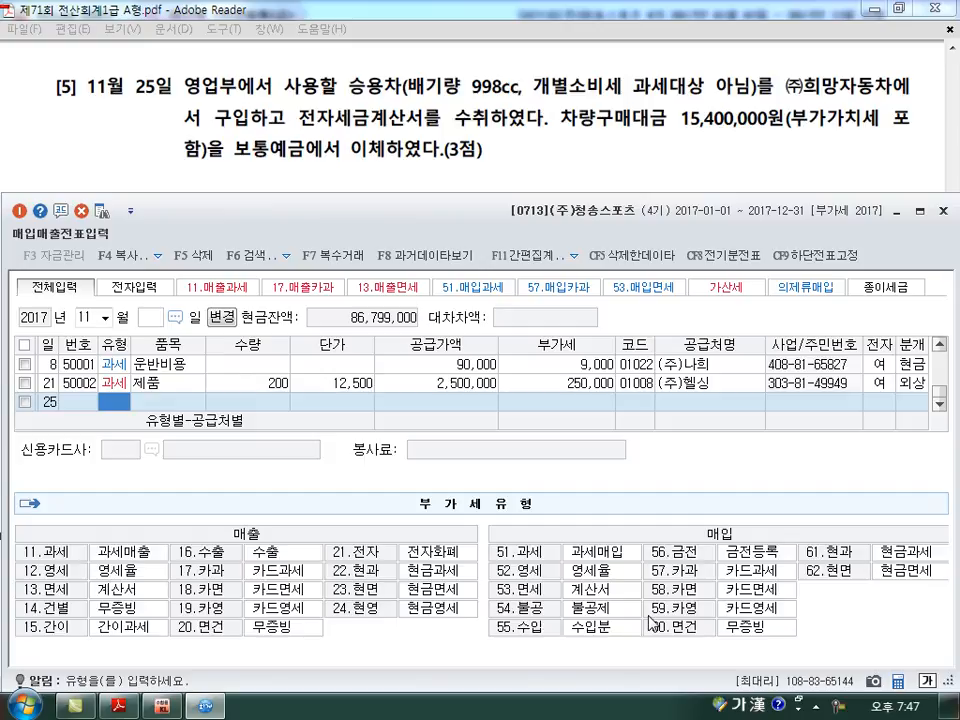
{"action": "type", "text": "51"}
{"action": "key", "text": "Return"}
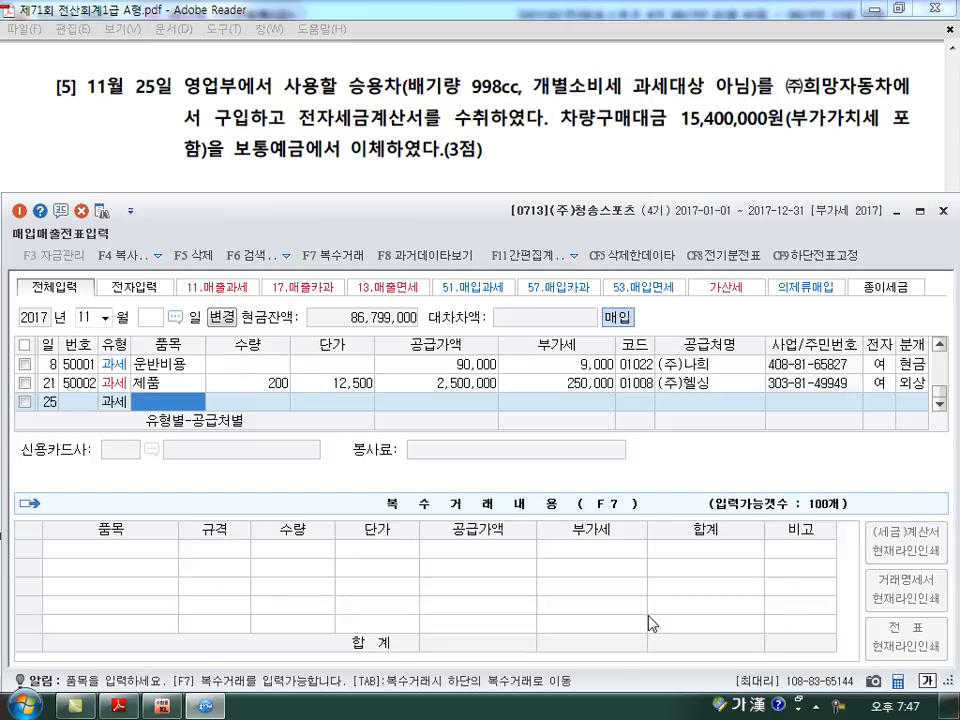
{"action": "type", "text": "승용"}
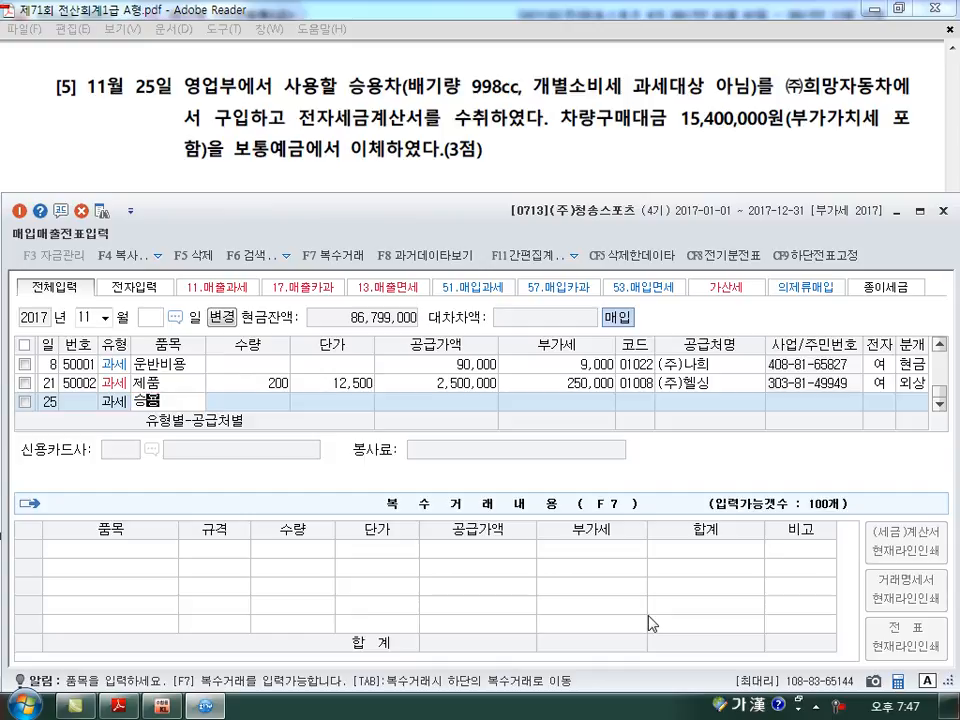
{"action": "type", "text": "차"}
{"action": "key", "text": "Return"}
{"action": "key", "text": "Return"}
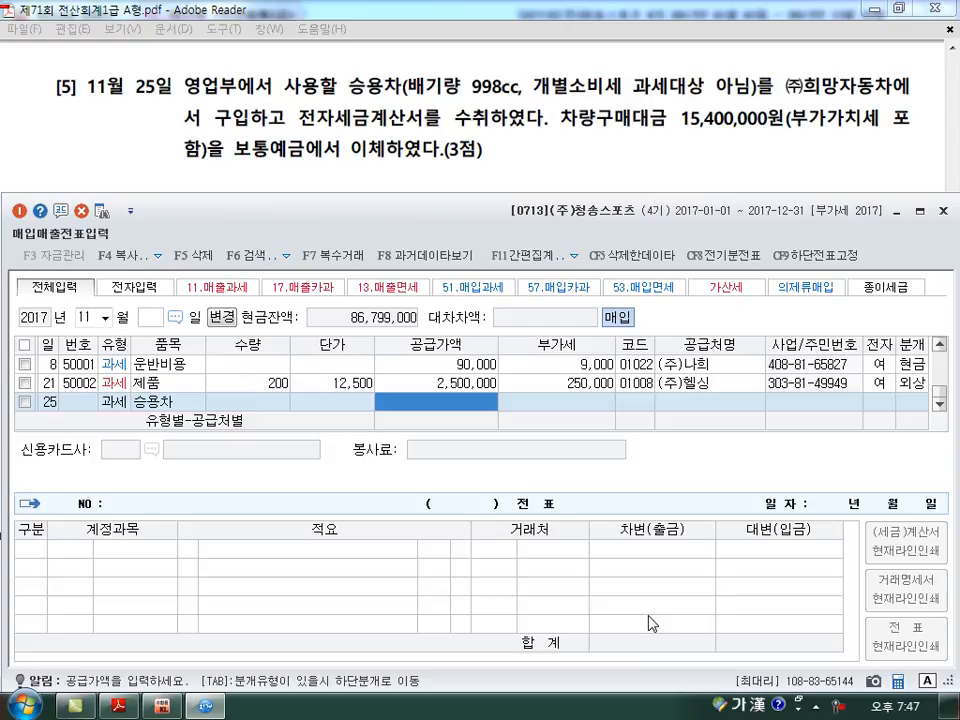
Switch the November 25 row's 유형 to 14 건별 and enter the VAT-inclusive amount 15,400,000 as 공급가액
{"action": "key", "text": "Left"}
{"action": "key", "text": "Left"}
{"action": "key", "text": "Left"}
{"action": "key", "text": "Left"}
{"action": "type", "text": "14"}
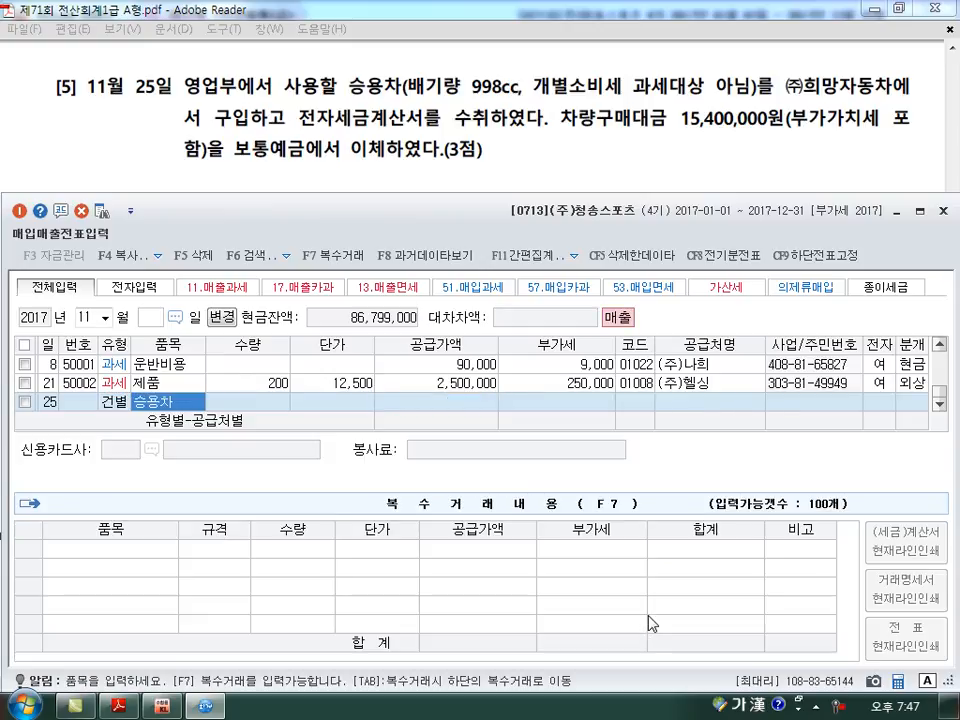
{"action": "key", "text": "Return"}
{"action": "key", "text": "Return"}
{"action": "type", "text": "15400000"}
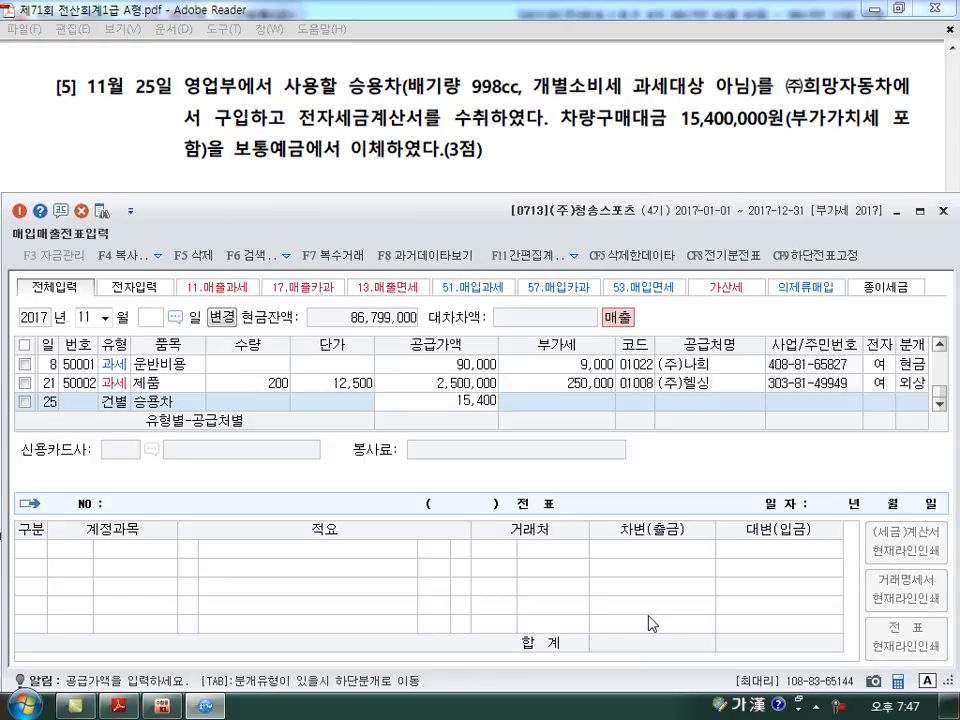
{"action": "key", "text": "Return"}
Change the November 25 row's 유형 back to 51 과세, keeping the split 공급가액 and 부가세
{"action": "key", "text": "Left"}
{"action": "key", "text": "Left"}
{"action": "key", "text": "Left"}
{"action": "type", "text": "51"}
{"action": "key", "text": "Return"}
{"action": "key", "text": "Return"}
{"action": "key", "text": "Return"}
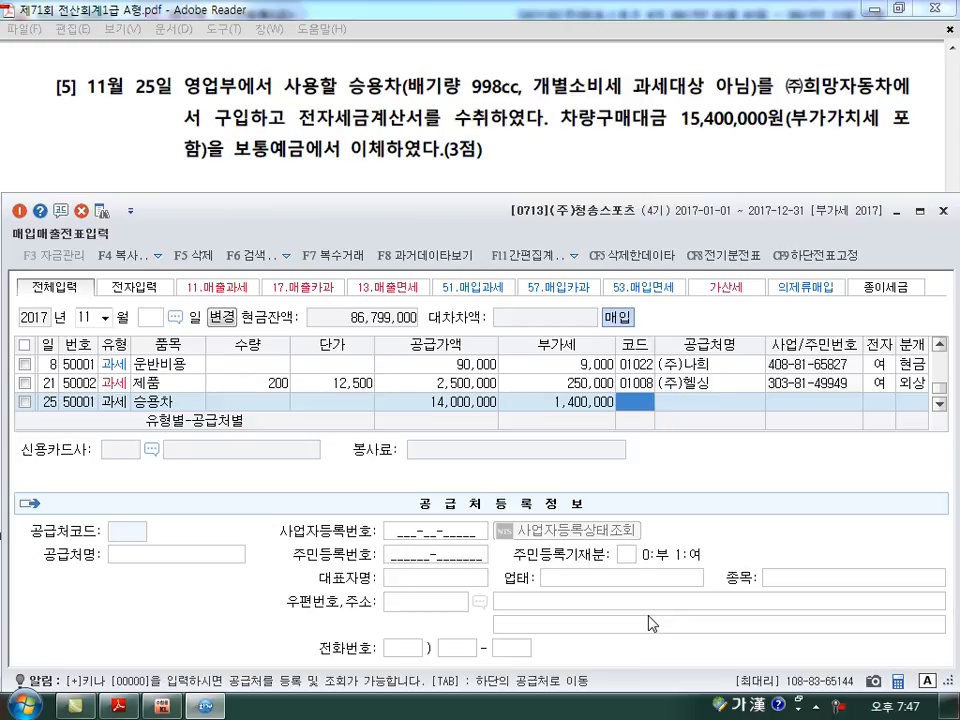
Look up 희망 as the November 25 row's 공급처 and assign (주)희망자동차
{"action": "type", "text": "희망"}
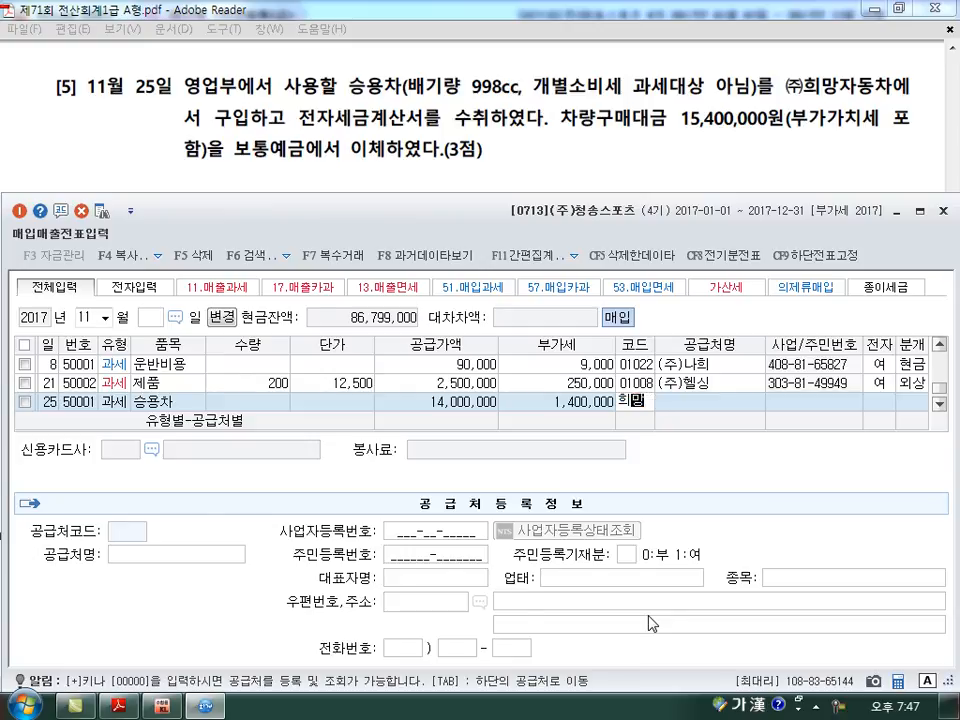
{"action": "key", "text": "Return"}
{"action": "key", "text": "Return"}
{"action": "key", "text": "Return"}
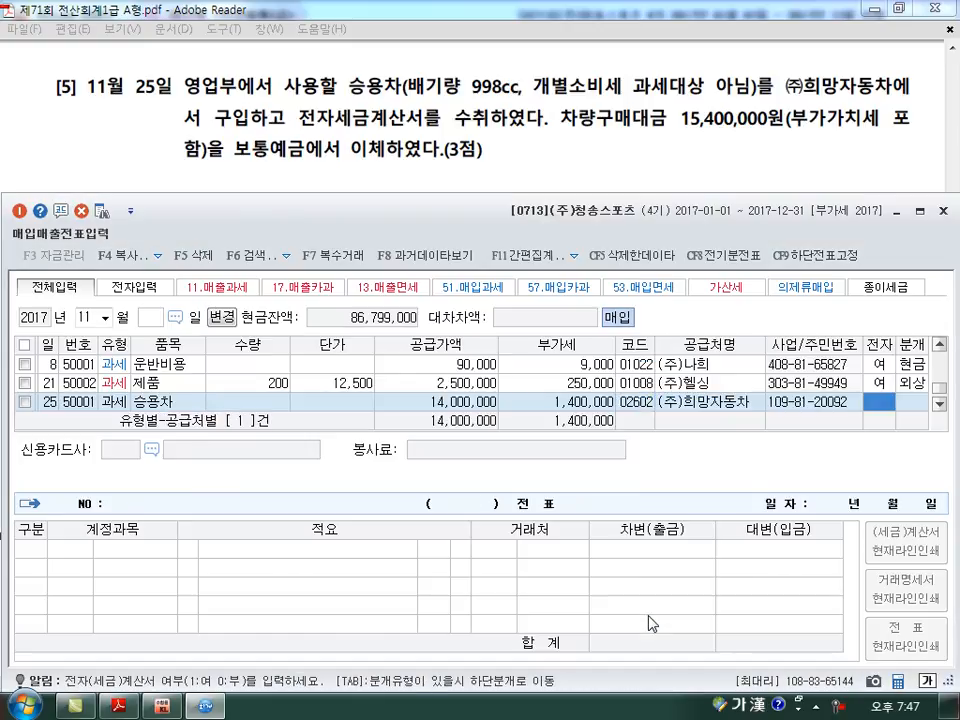
Mark the November 25 car purchase as electronic (전자 여) and set its 분개 to 3 혼합
{"action": "type", "text": "1"}
{"action": "key", "text": "Return"}
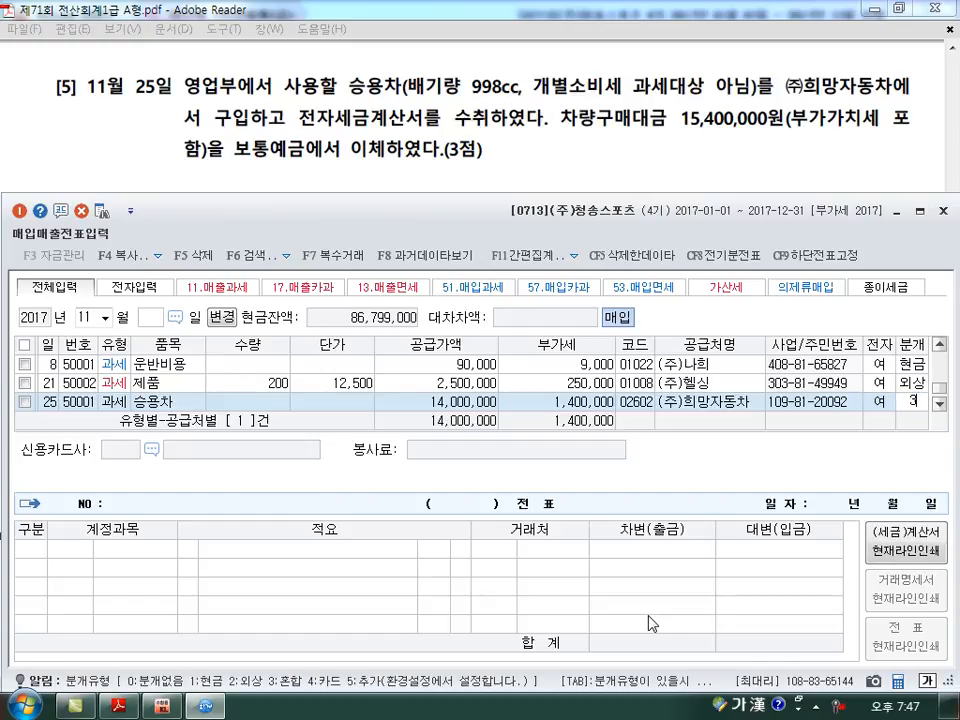
{"action": "type", "text": "3"}
{"action": "key", "text": "Return"}
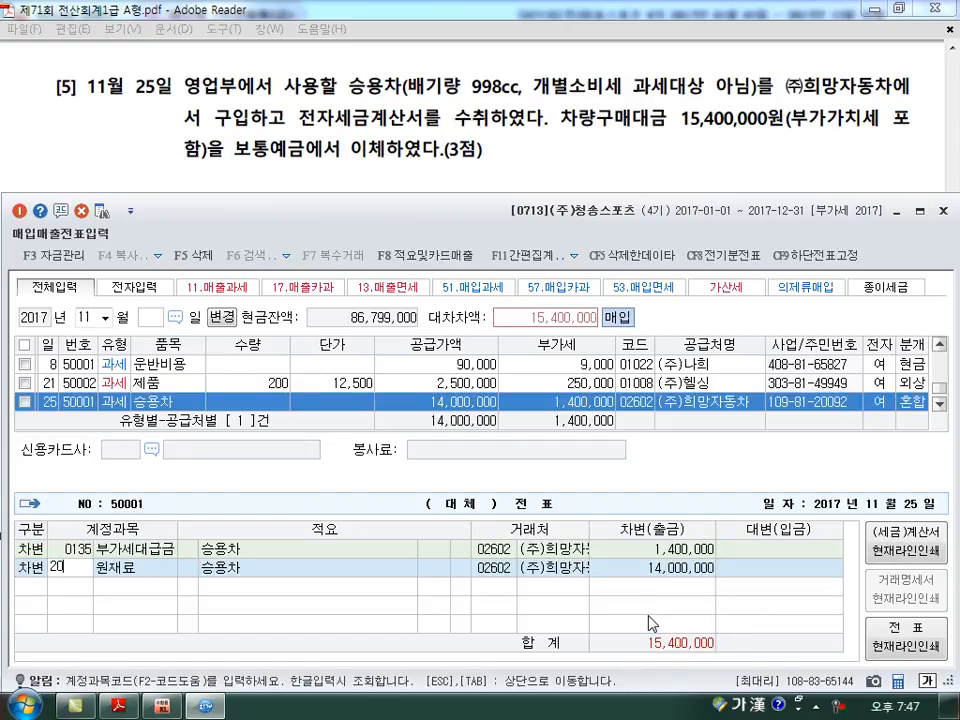
Change the 원재료 debit account to 0208 차량운반구 and add a credit line for 0103 보통예금 with the balancing amount 15,400,000
{"action": "type", "text": "208"}
{"action": "key", "text": "Return"}
{"action": "key", "text": "Return"}
{"action": "type", "text": "4"}
{"action": "key", "text": "Return"}
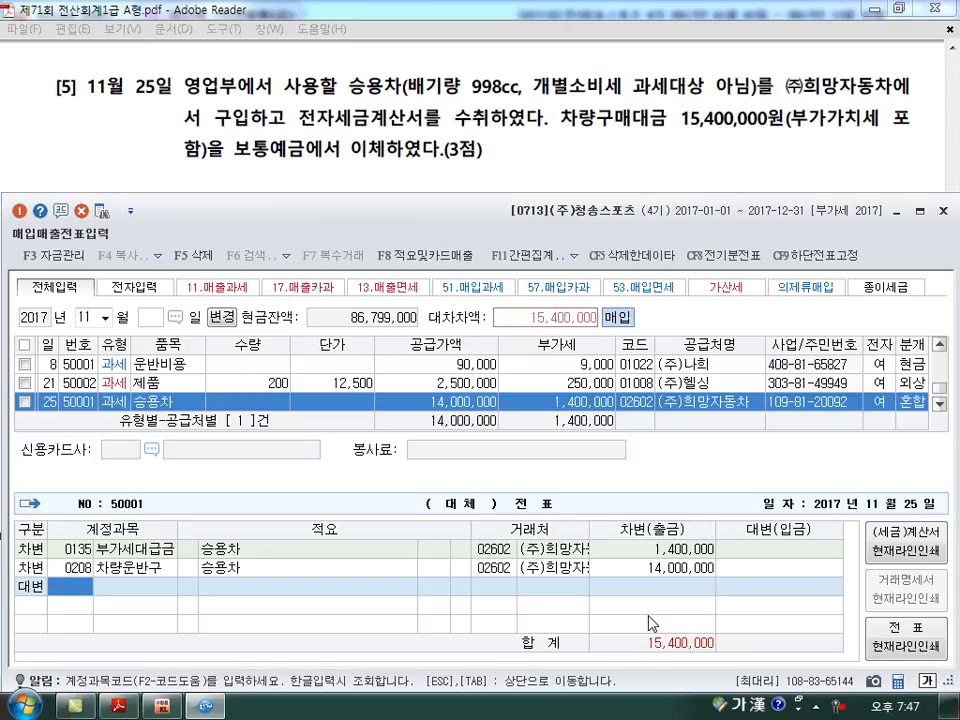
{"action": "type", "text": "103"}
{"action": "key", "text": "Return"}
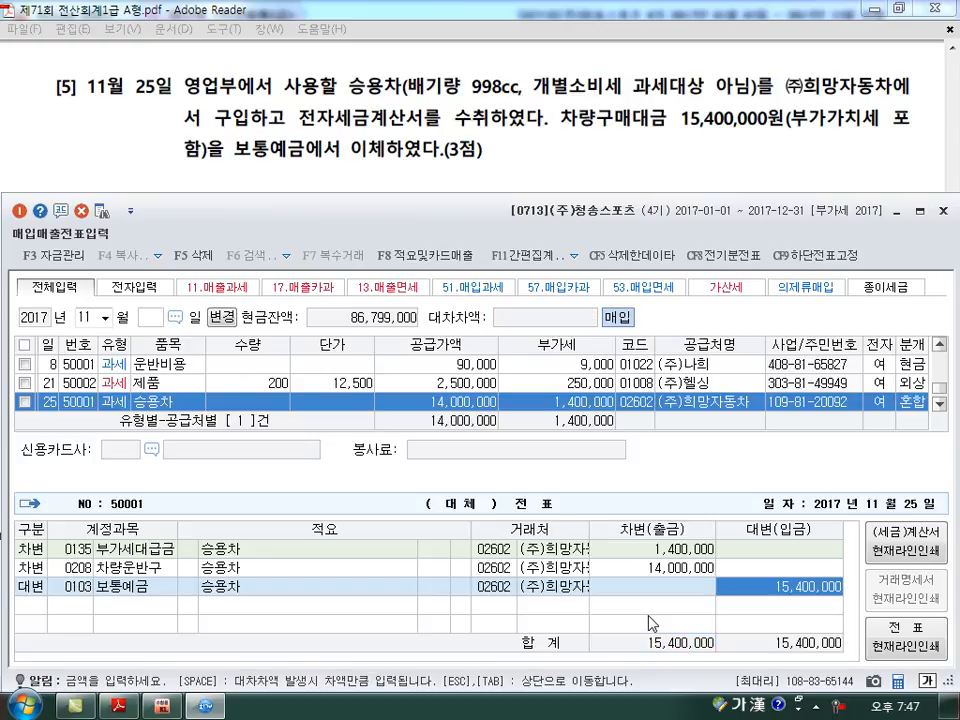
{"action": "key", "text": "Return"}
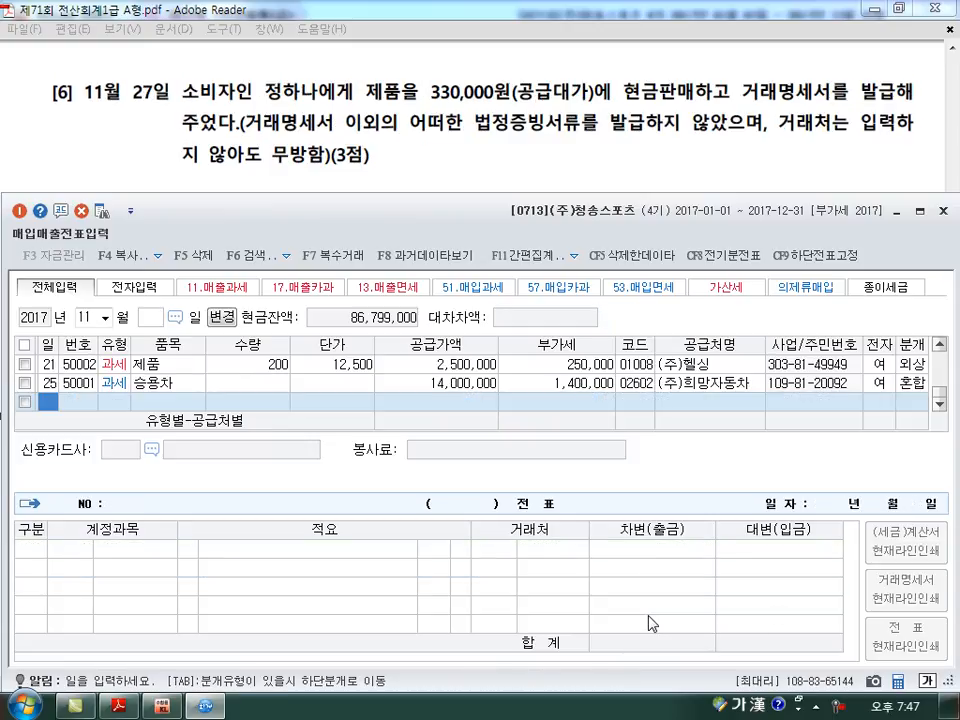
Start the question [6] voucher dated November 27 with 유형 14 건별 and 품목 제품
{"action": "type", "text": "27"}
{"action": "key", "text": "Return"}
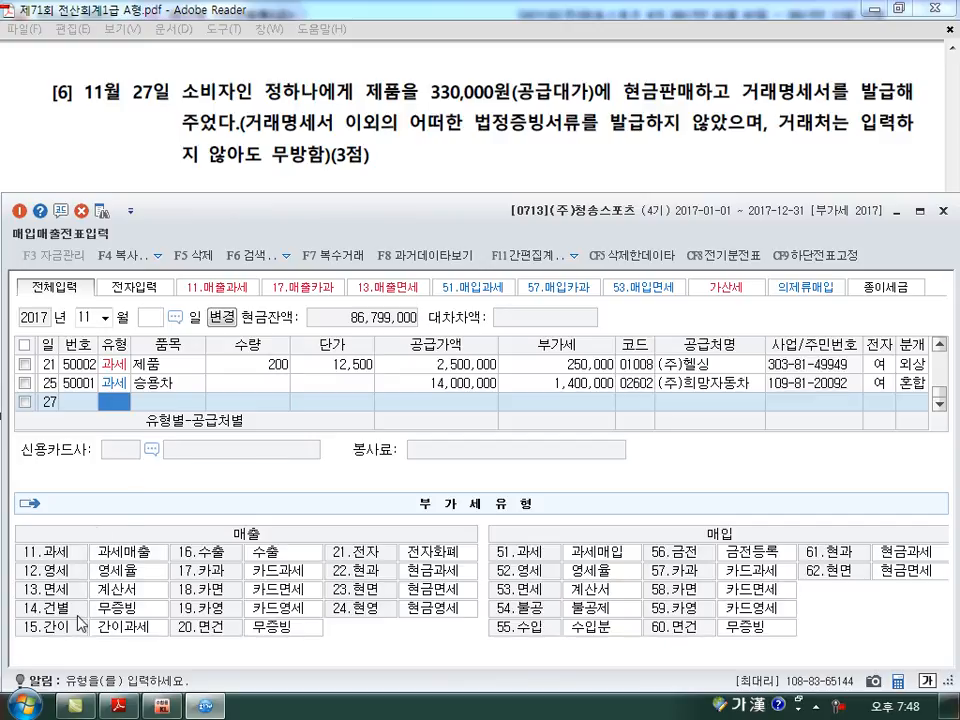
{"action": "type", "text": "14"}
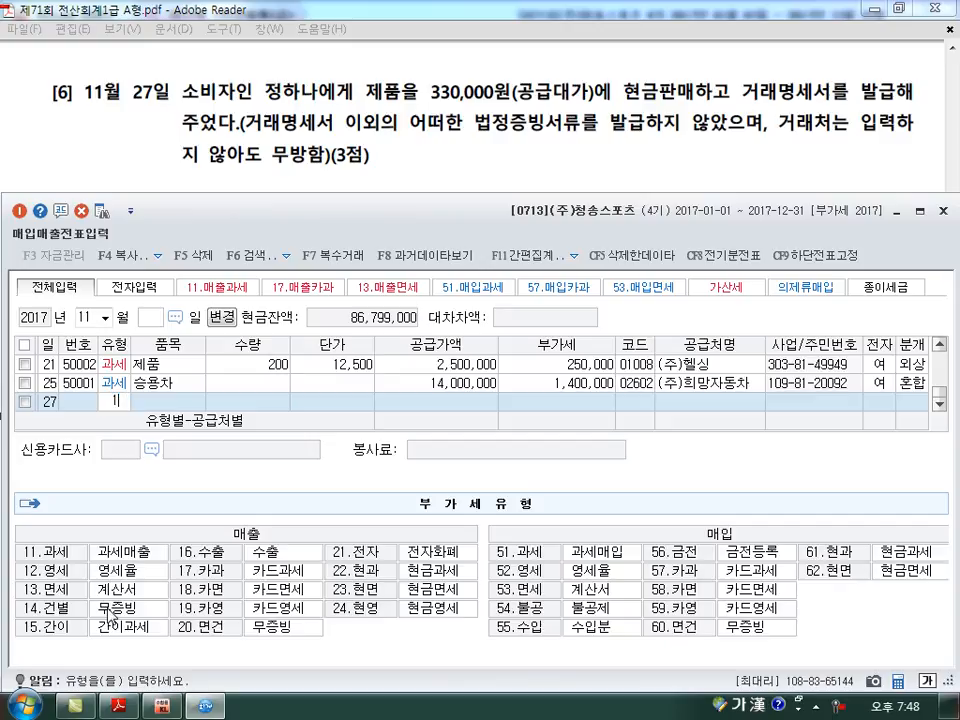
{"action": "key", "text": "Return"}
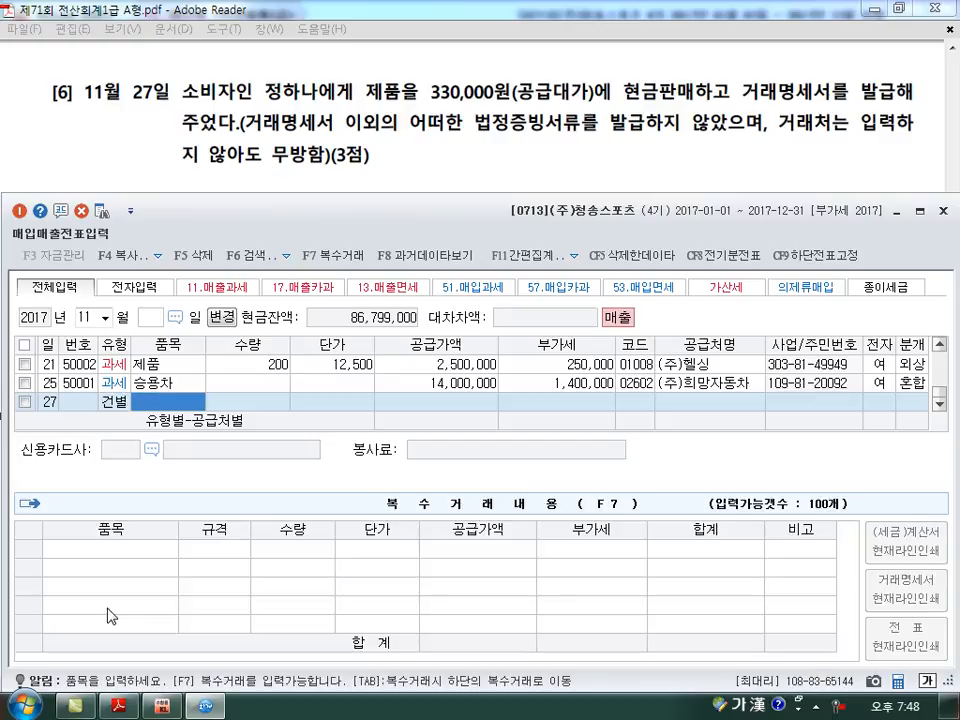
{"action": "type", "text": "제품"}
{"action": "key", "text": "Return"}
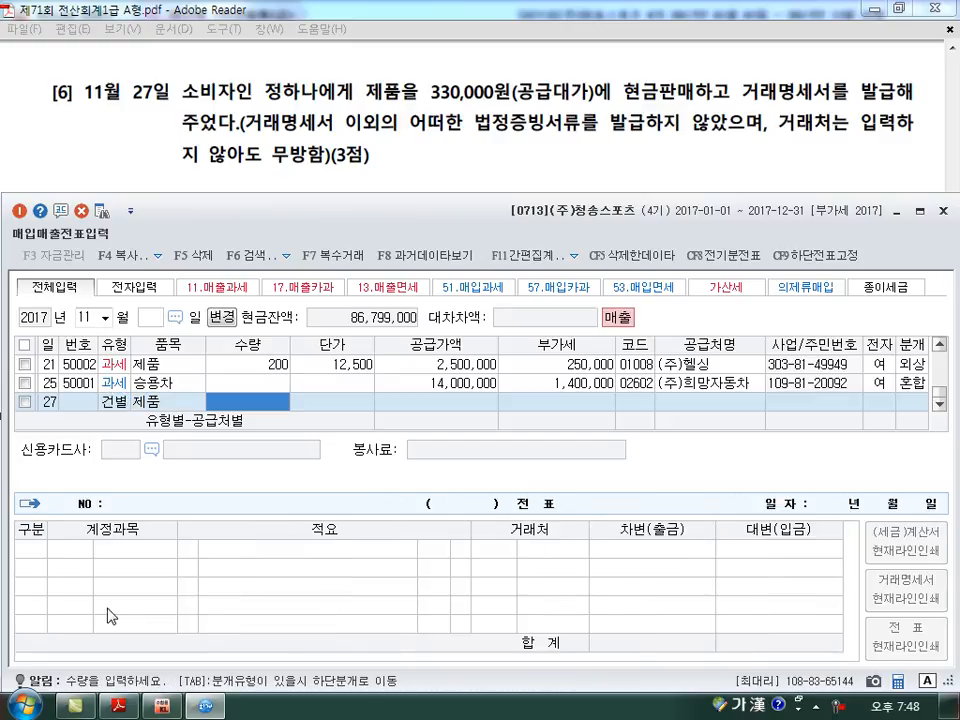
Leave 수량 and 단가 blank and enter the VAT-inclusive amount 330,000 as the November 27 sale's 공급가액, accepting the split 부가세
{"action": "key", "text": "Return"}
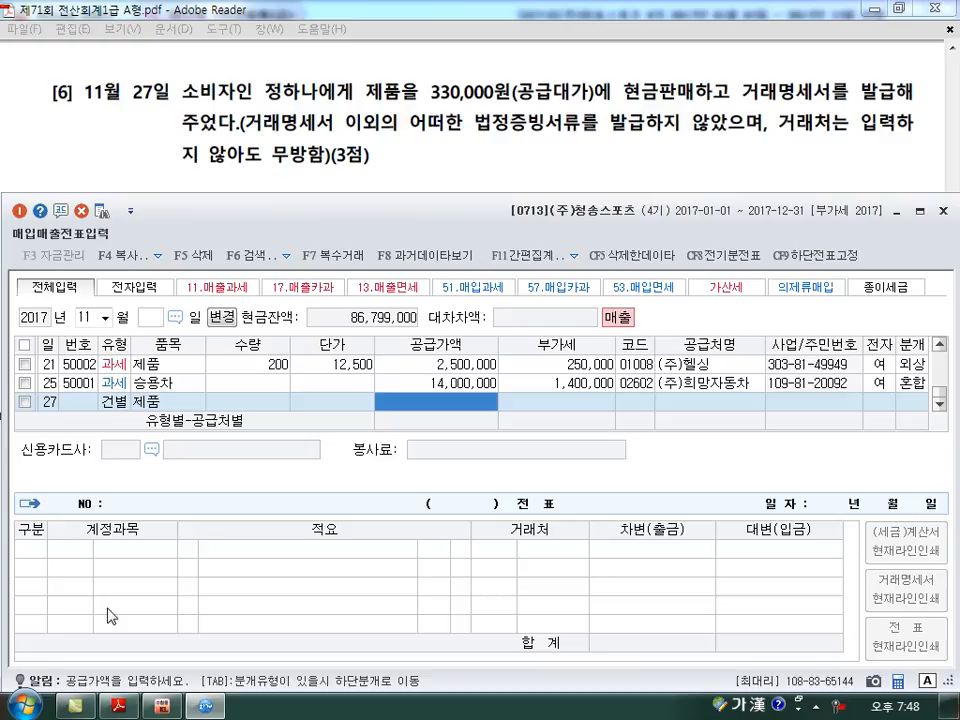
{"action": "type", "text": "330000"}
{"action": "key", "text": "Return"}
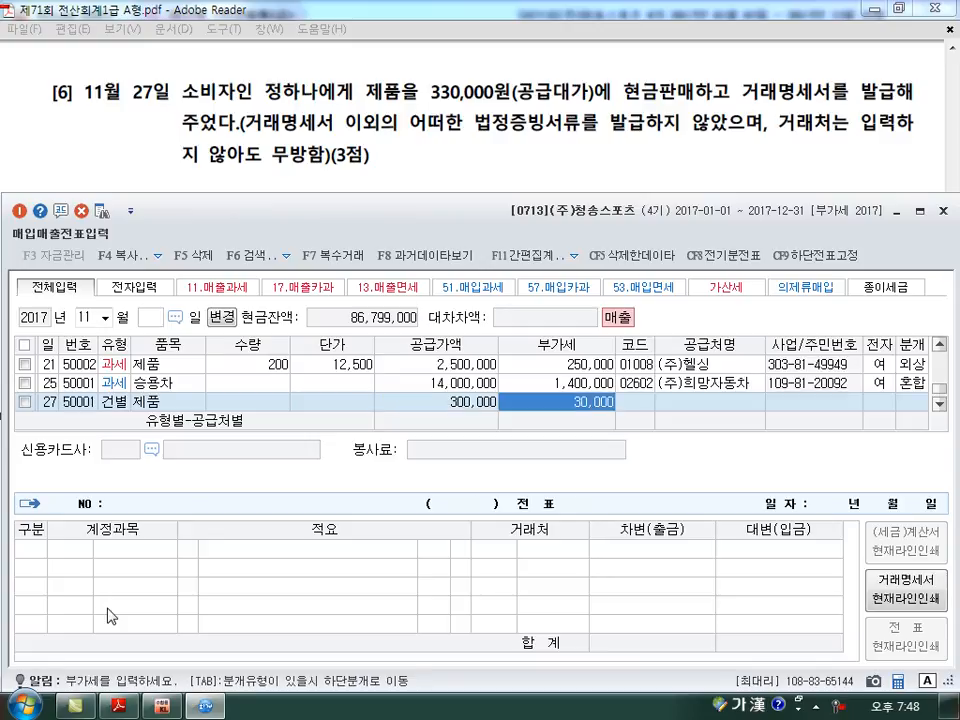
{"action": "key", "text": "Return"}
{"action": "type", "text": "하나"}
{"action": "key", "text": "Return"}
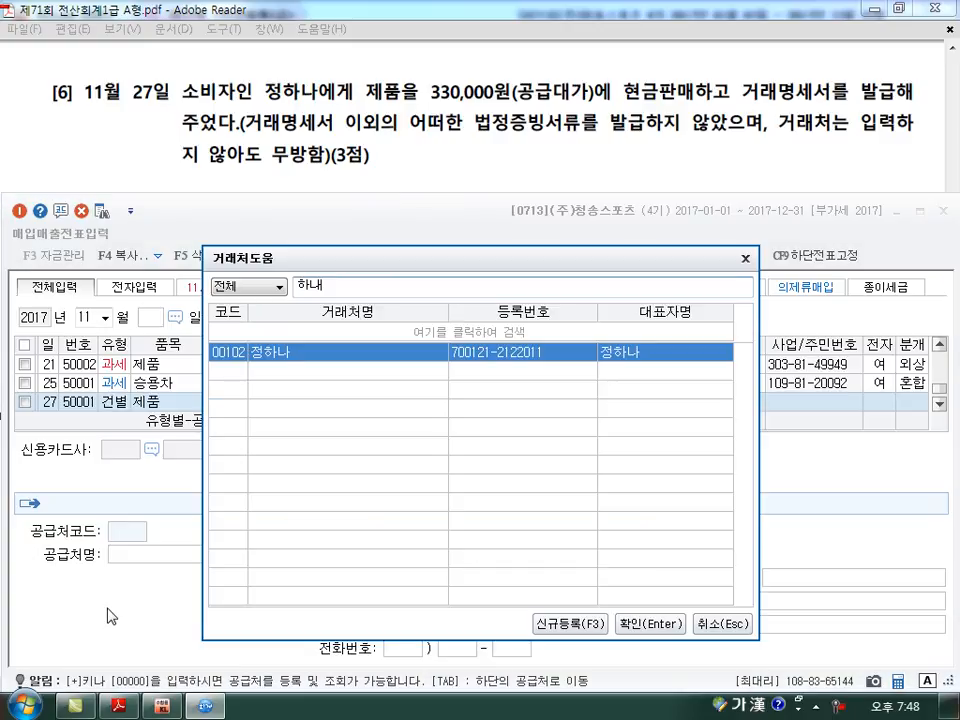
{"action": "key", "text": "Return"}
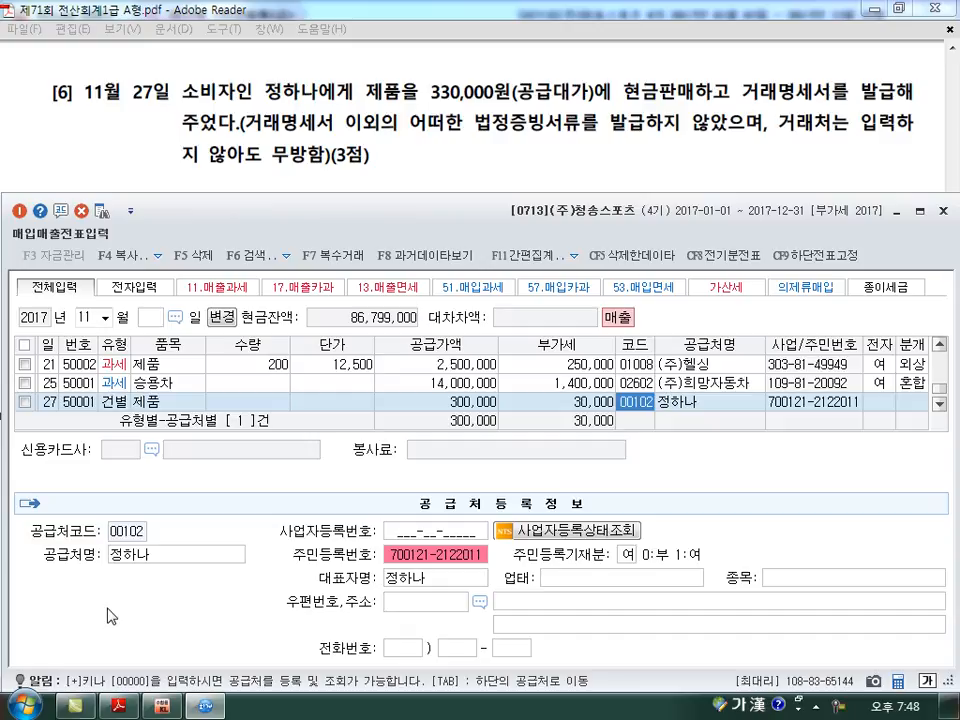
{"action": "key", "text": "Return"}
{"action": "key", "text": "Return"}
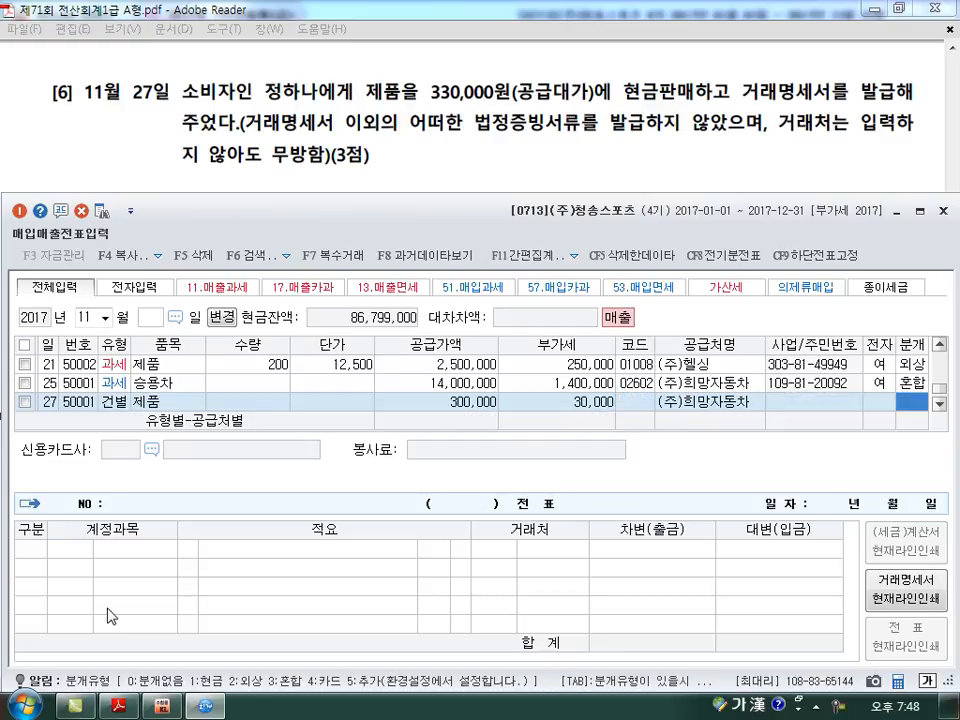
{"action": "key", "text": "Left"}
{"action": "key", "text": "Return"}
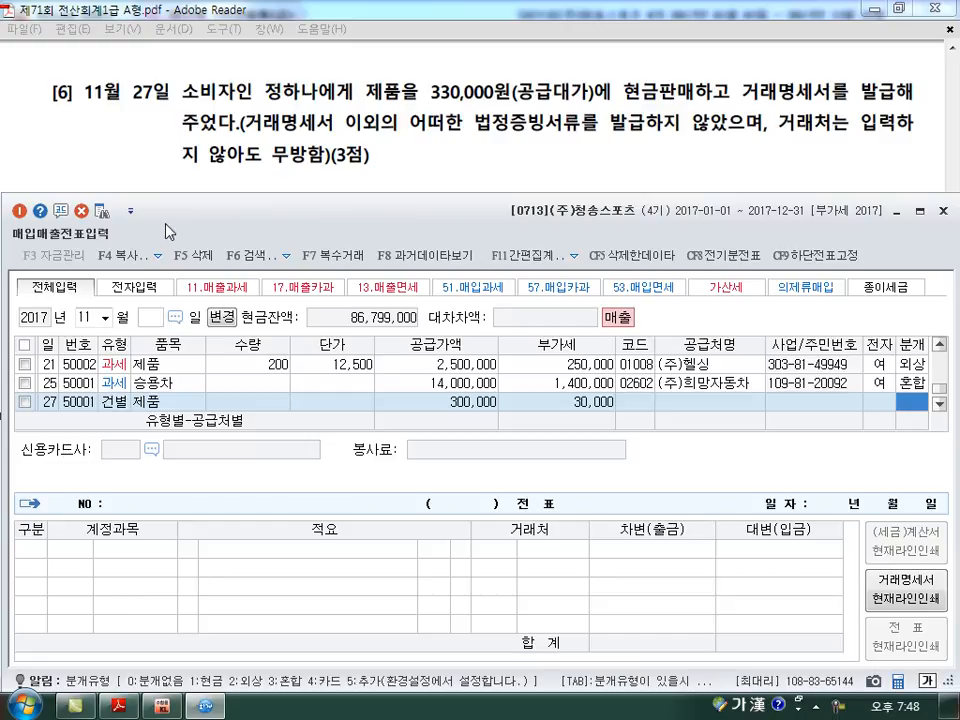
Set the November 27 row's 분개 to 1 현금 and complete the voucher with its default cash entry
{"action": "type", "text": "1"}
{"action": "key", "text": "Return"}
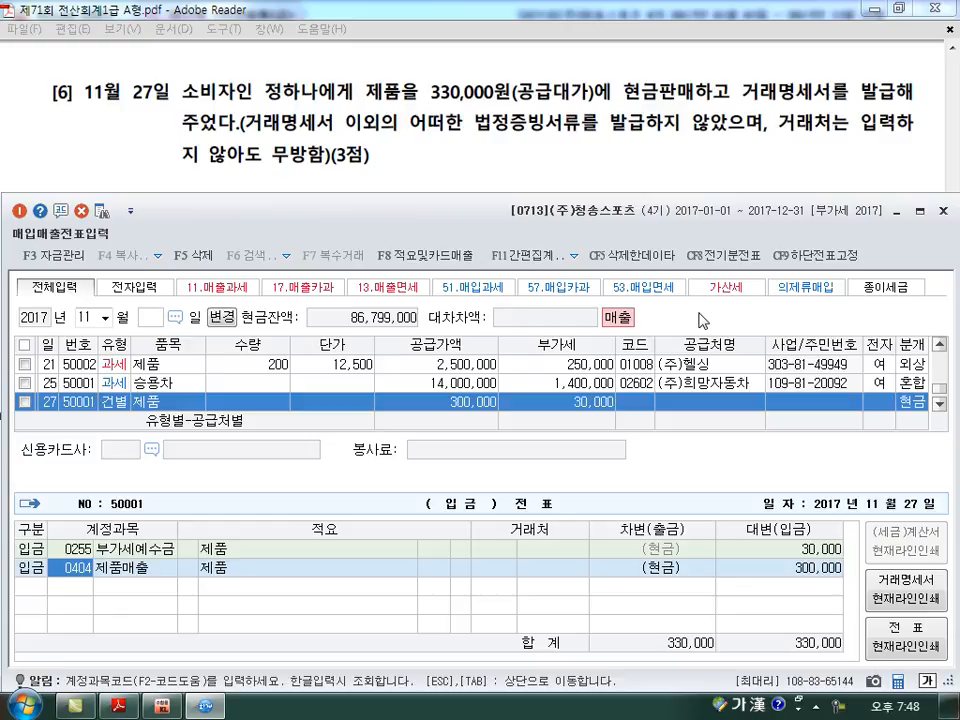
{"action": "key", "text": "Escape"}
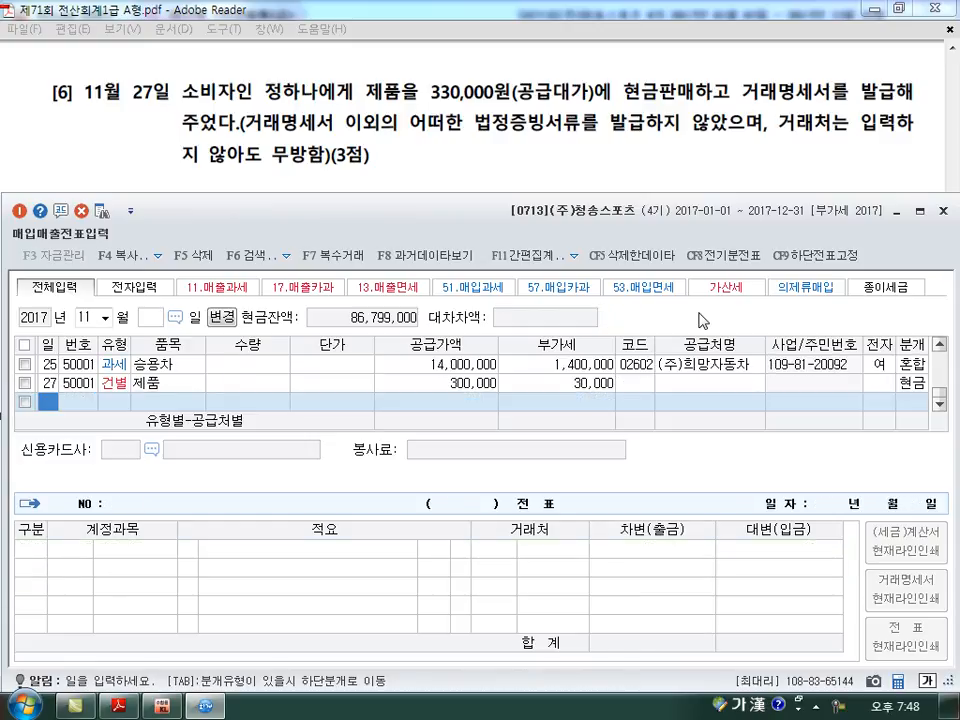